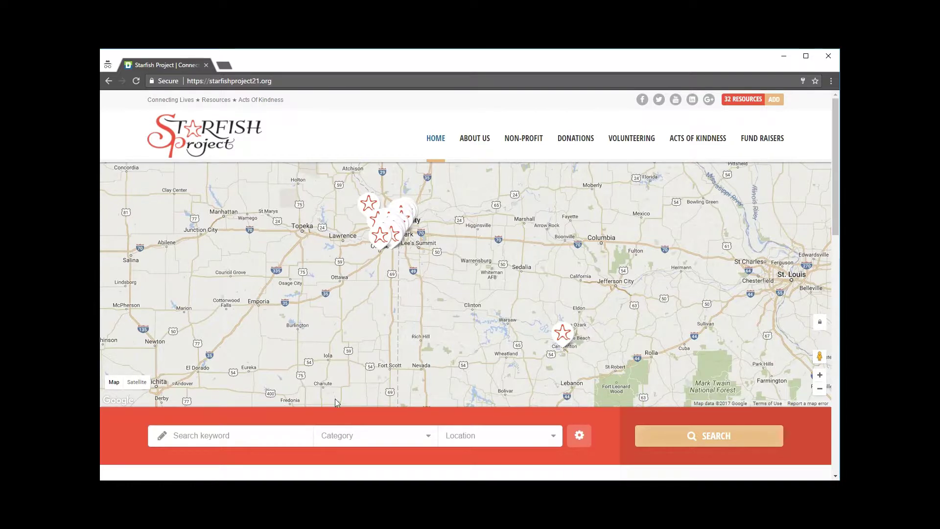
Run a listing search with category Wishlist and location Kansas.
{"action": "scroll", "coordinate": [344, 404], "scroll_direction": "down", "scroll_amount": 2}
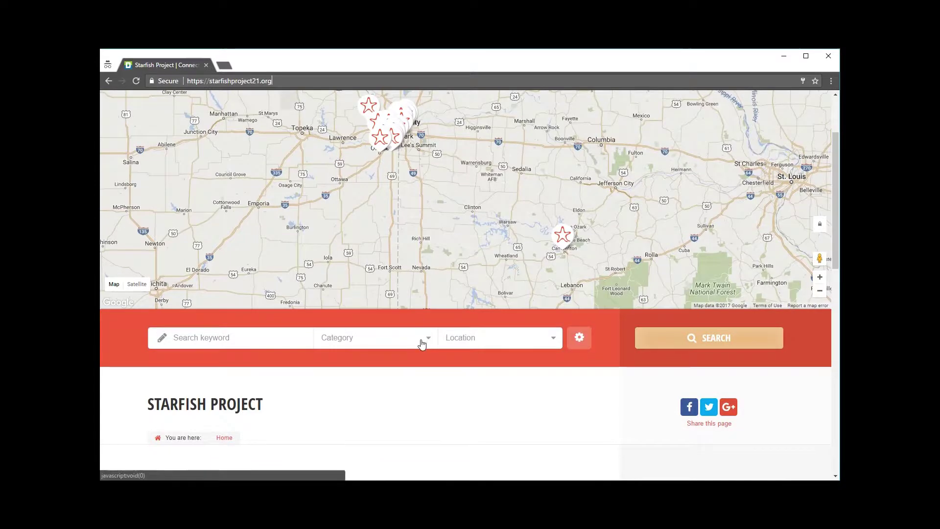
{"action": "left_click", "coordinate": [421, 340]}
{"action": "scroll", "coordinate": [407, 405], "scroll_direction": "down", "scroll_amount": 6}
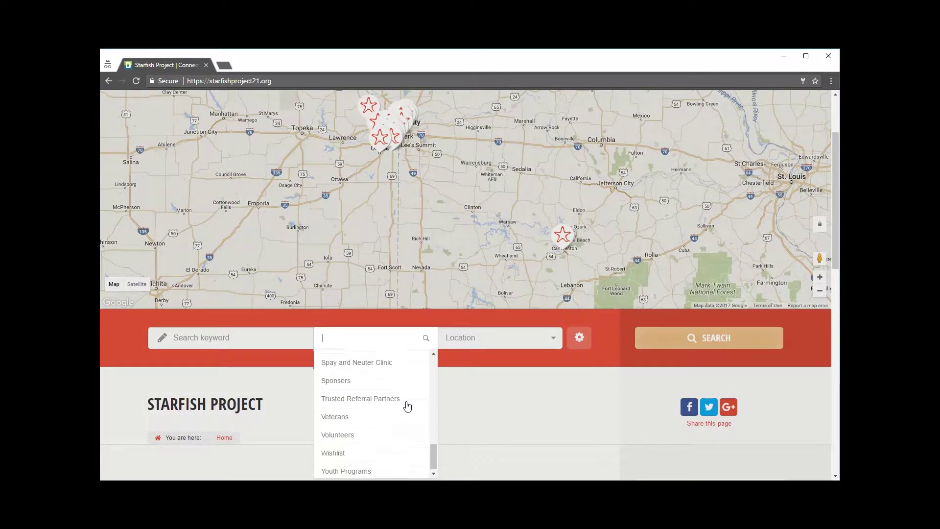
{"action": "scroll", "coordinate": [407, 406], "scroll_direction": "down", "scroll_amount": 2}
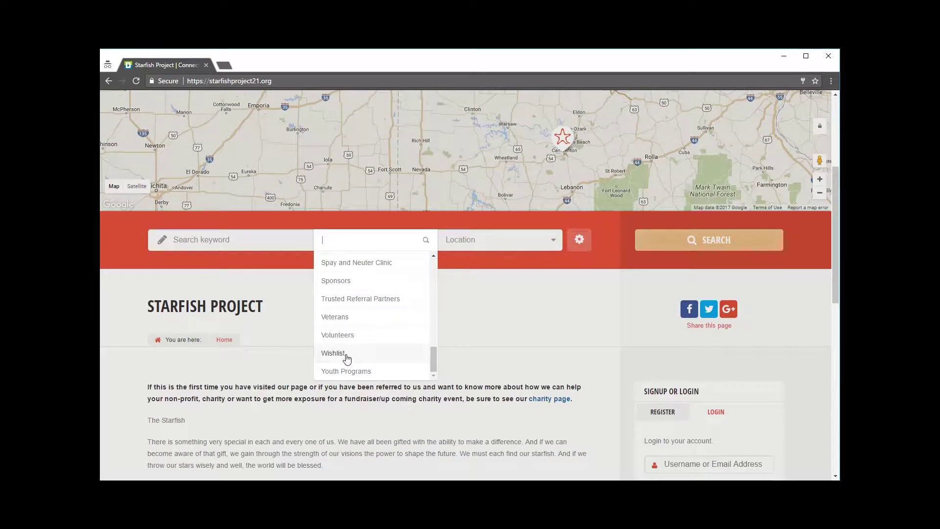
{"action": "left_click", "coordinate": [346, 354]}
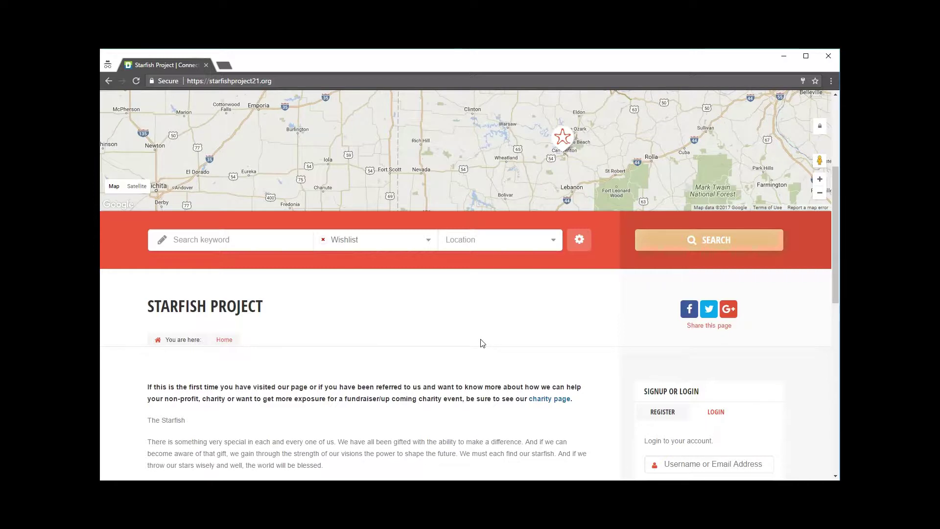
{"action": "left_click", "coordinate": [509, 248]}
{"action": "scroll", "coordinate": [497, 309], "scroll_direction": "down", "scroll_amount": 5}
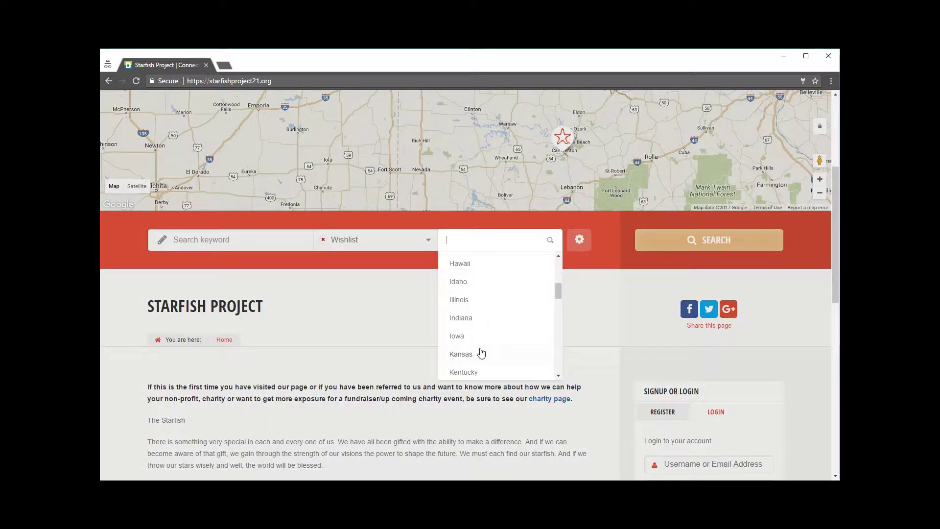
{"action": "left_click", "coordinate": [481, 353]}
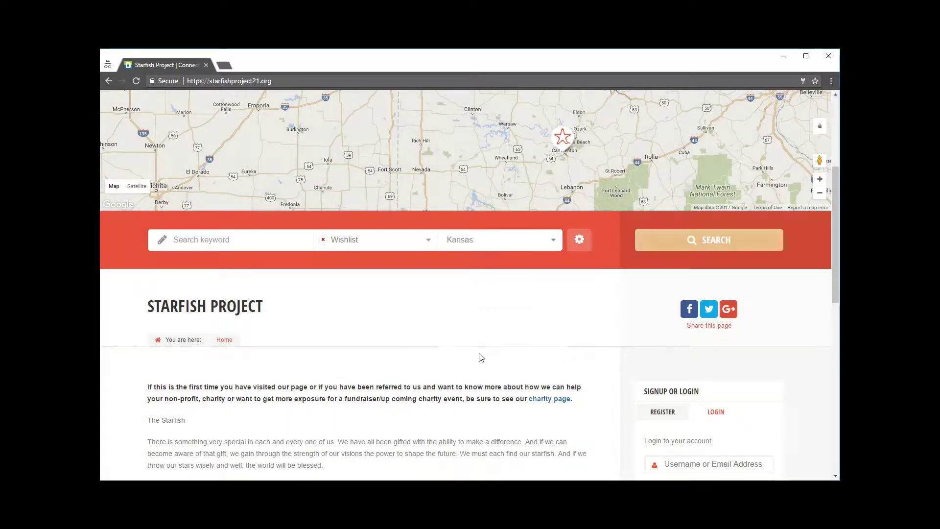
{"action": "left_click", "coordinate": [717, 242]}
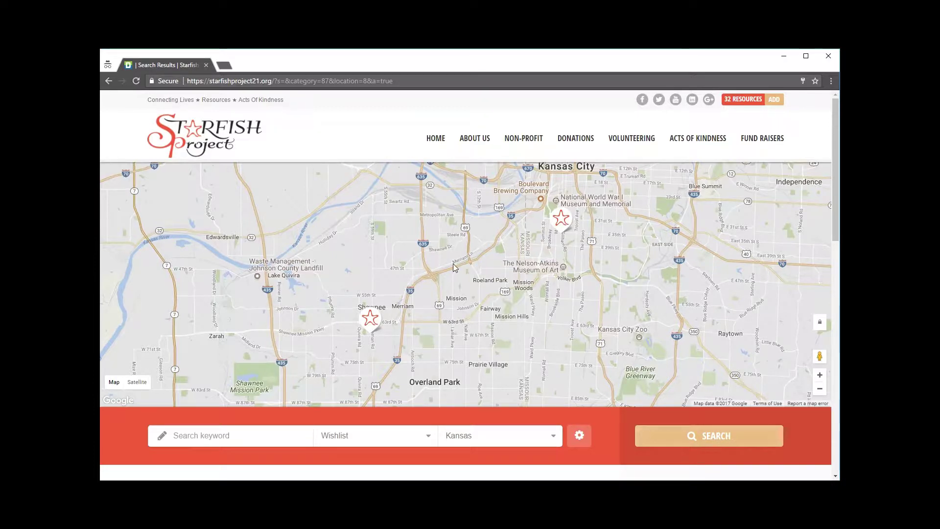
Check the Shawnee map marker and results, then open the Shawnee Community Services listing.
{"action": "left_click", "coordinate": [370, 319]}
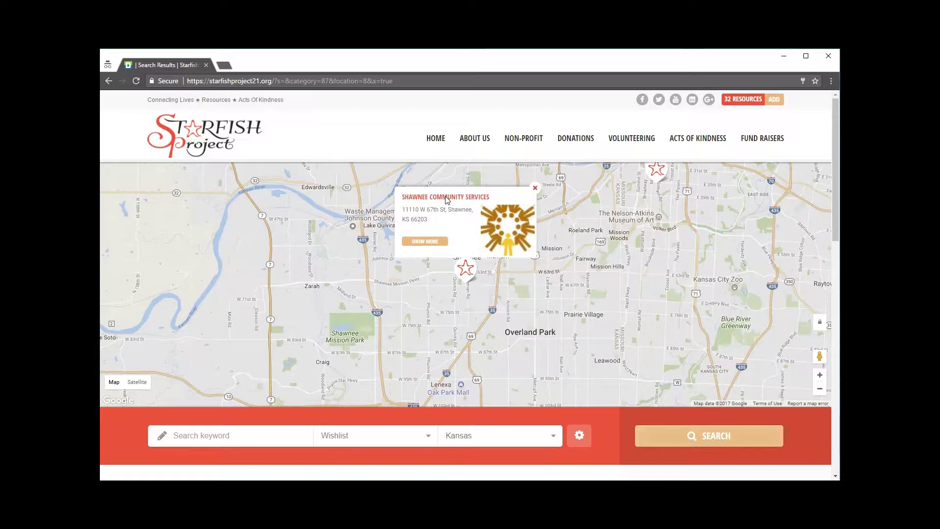
{"action": "scroll", "coordinate": [242, 277], "scroll_direction": "down", "scroll_amount": 7}
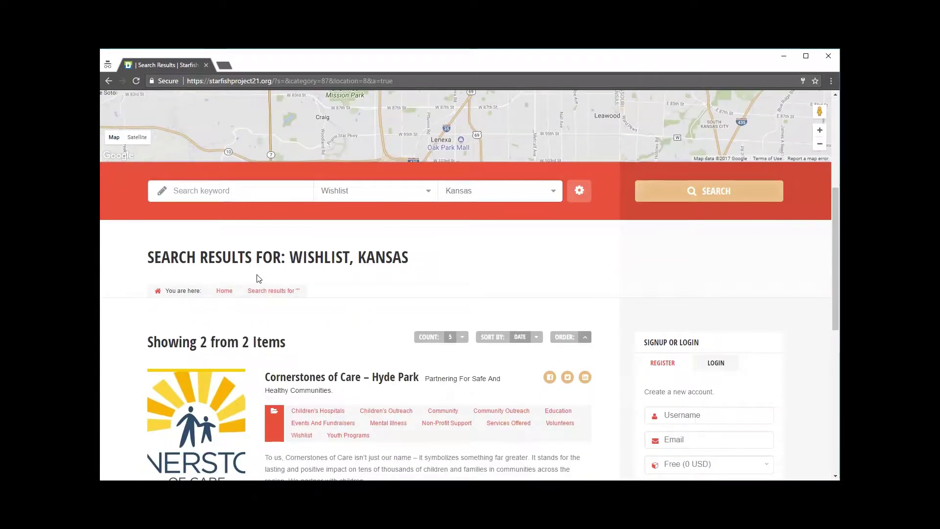
{"action": "left_click_drag", "start_coordinate": [289, 159], "coordinate": [421, 157]}
{"action": "left_click", "coordinate": [390, 159]}
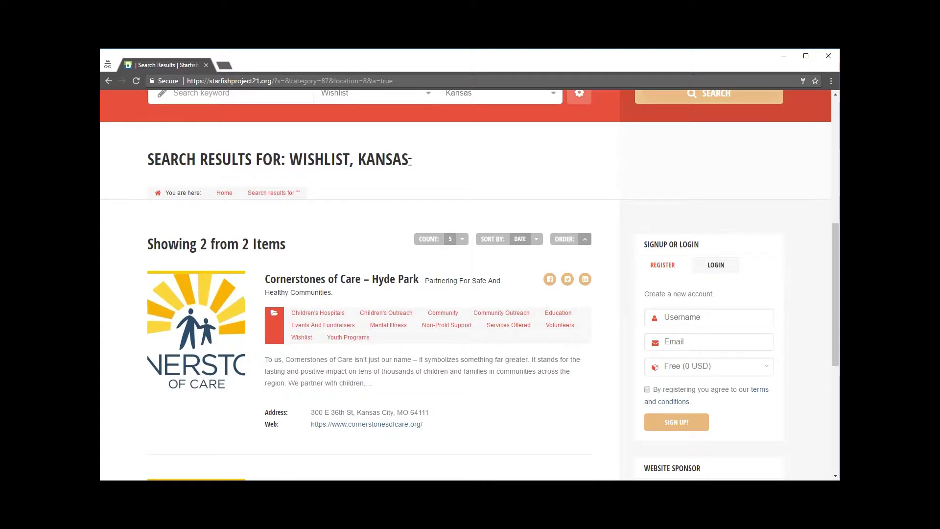
{"action": "scroll", "coordinate": [439, 173], "scroll_direction": "down", "scroll_amount": 2}
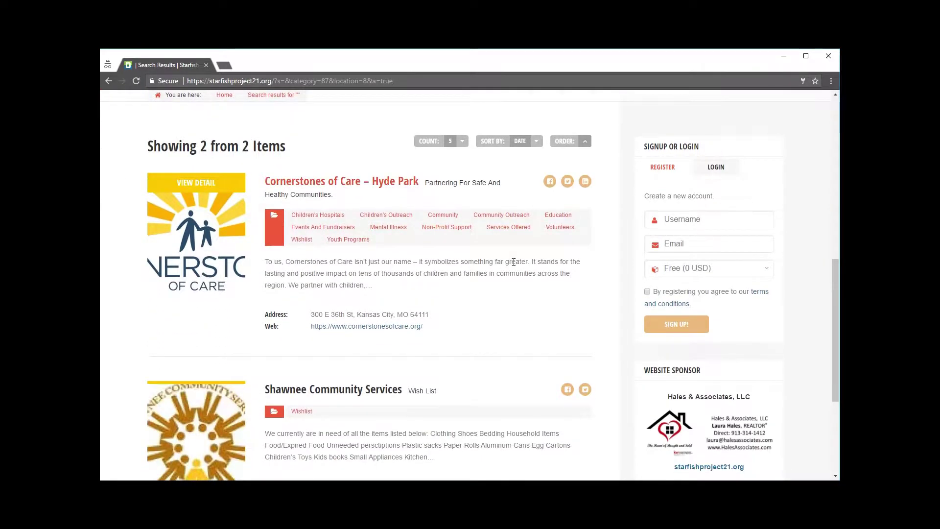
{"action": "scroll", "coordinate": [514, 259], "scroll_direction": "down", "scroll_amount": 2}
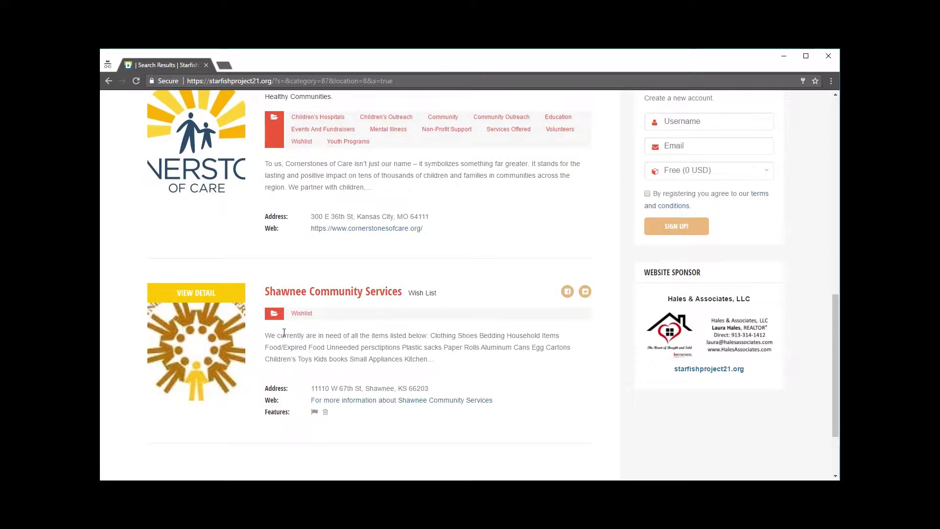
{"action": "left_click_drag", "start_coordinate": [300, 335], "coordinate": [438, 358]}
{"action": "left_click", "coordinate": [505, 365]}
{"action": "left_click", "coordinate": [297, 295]}
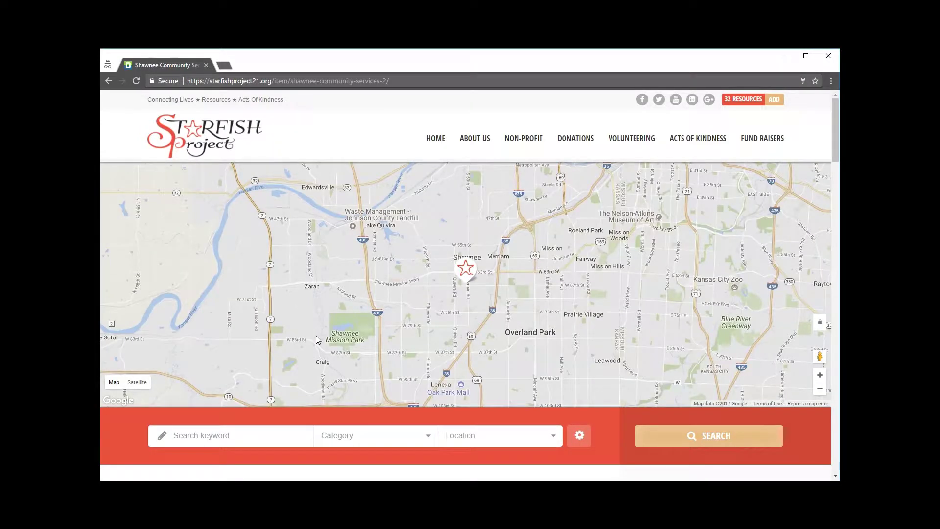
Scroll through the Shawnee Community Services items, hours, address and map, then back to the top.
{"action": "scroll", "coordinate": [617, 419], "scroll_direction": "down", "scroll_amount": 8}
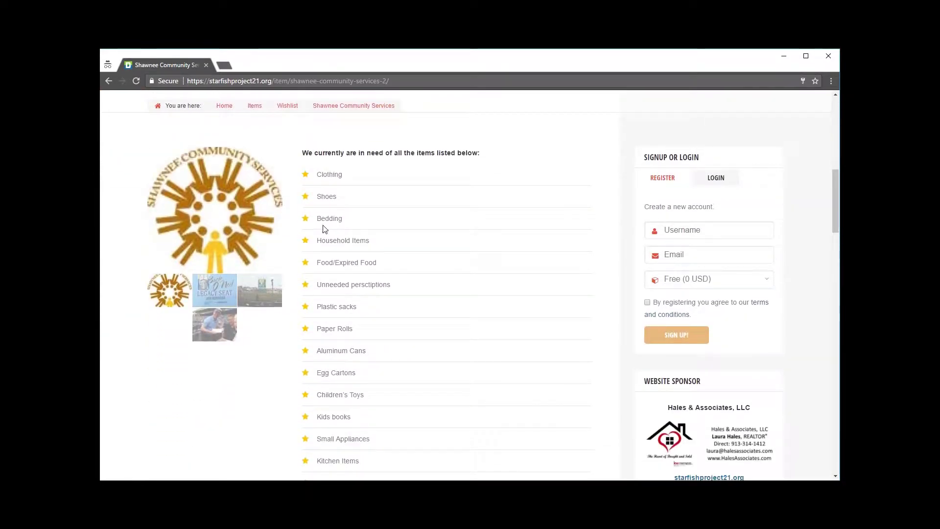
{"action": "scroll", "coordinate": [508, 298], "scroll_direction": "down", "scroll_amount": 7}
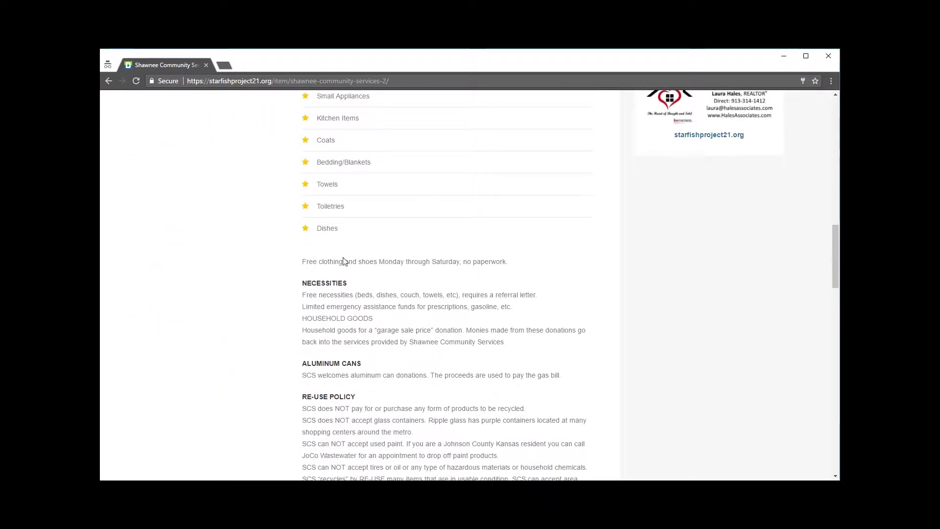
{"action": "scroll", "coordinate": [403, 295], "scroll_direction": "down", "scroll_amount": 10}
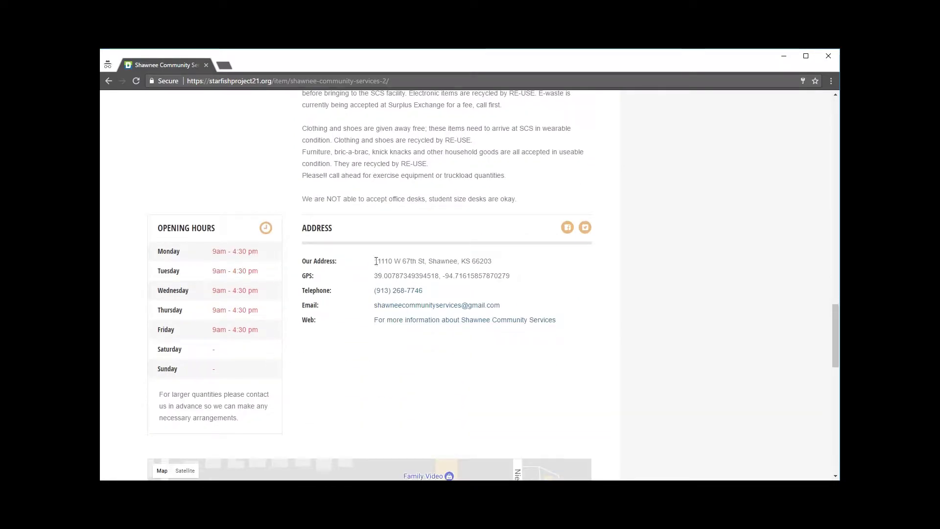
{"action": "scroll", "coordinate": [431, 363], "scroll_direction": "down", "scroll_amount": 5}
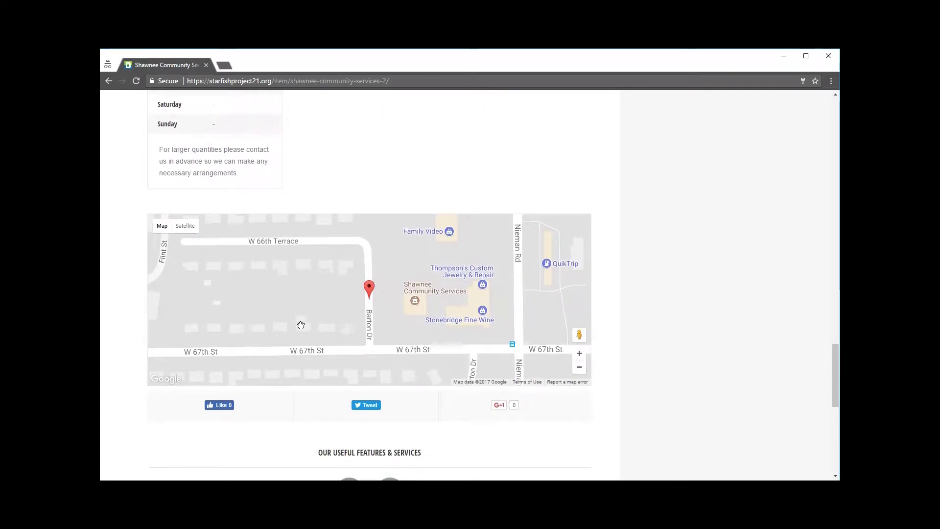
{"action": "scroll", "coordinate": [705, 272], "scroll_direction": "up", "scroll_amount": 6}
{"action": "scroll", "coordinate": [692, 254], "scroll_direction": "up", "scroll_amount": 20}
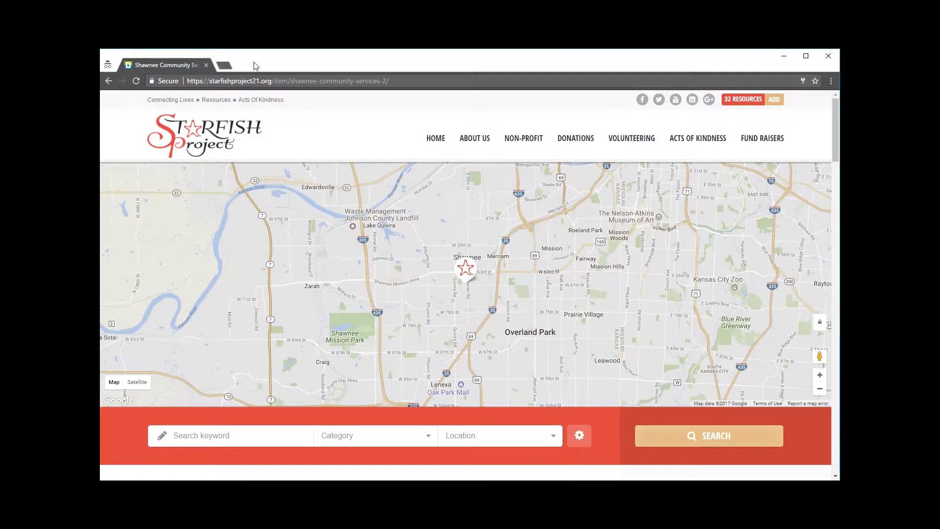
Load starfishproject21.org in a new incognito tab and log in to the account.
{"action": "left_click", "coordinate": [224, 65]}
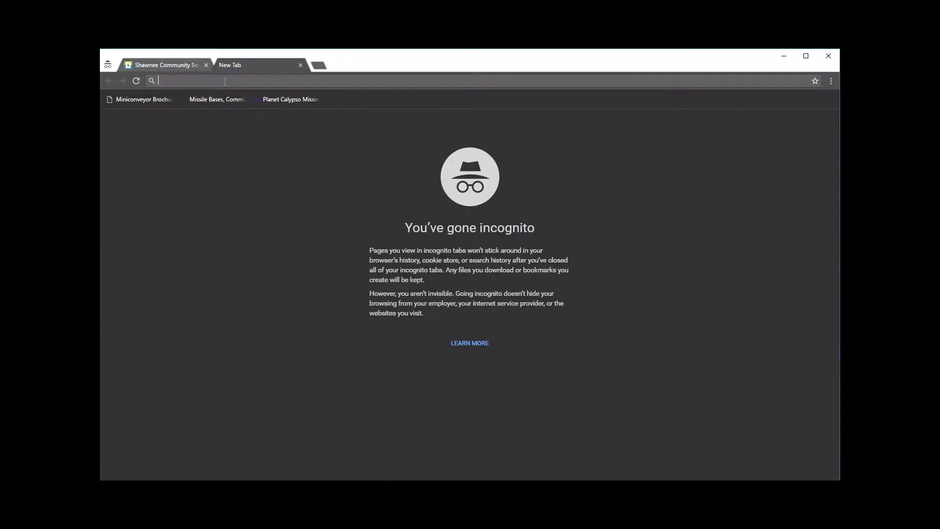
{"action": "type", "text": "starfishproject21.org"}
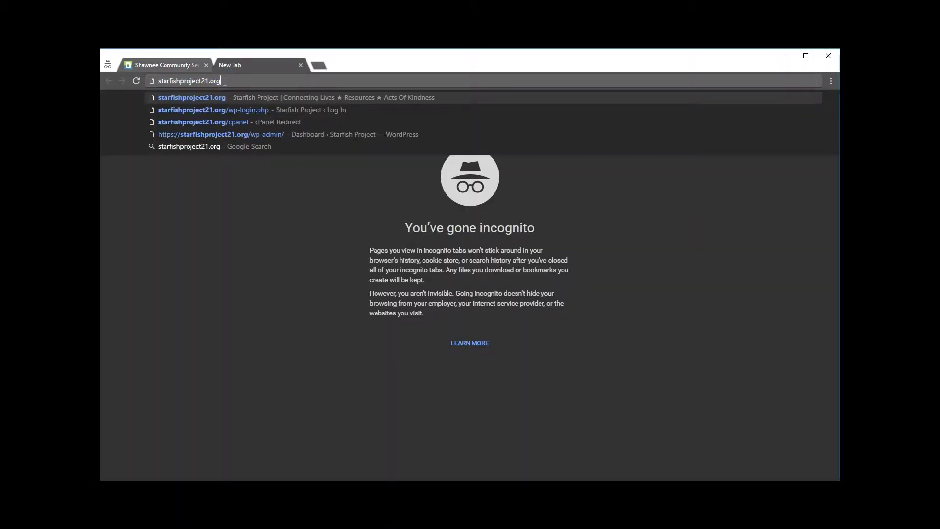
{"action": "key", "text": "Return"}
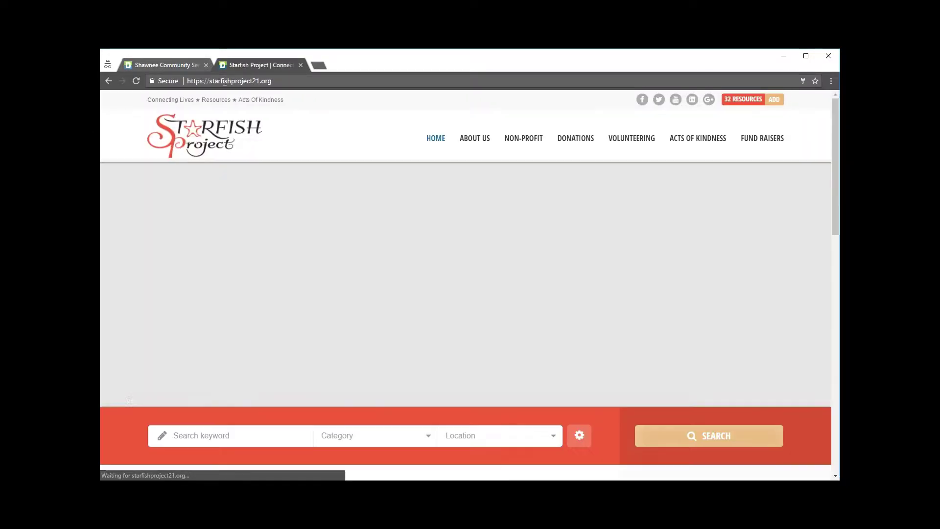
{"action": "scroll", "coordinate": [695, 271], "scroll_direction": "down", "scroll_amount": 3}
{"action": "scroll", "coordinate": [694, 273], "scroll_direction": "down", "scroll_amount": 4}
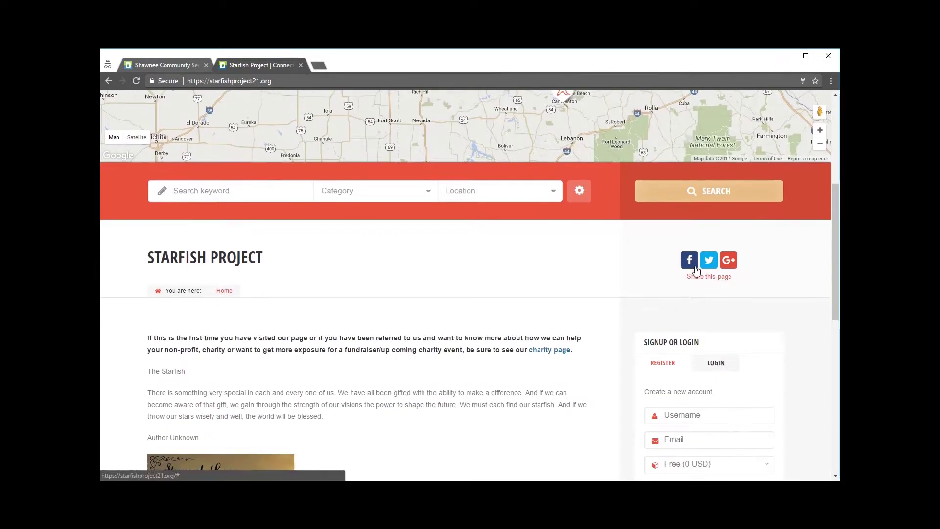
{"action": "left_click", "coordinate": [715, 266]}
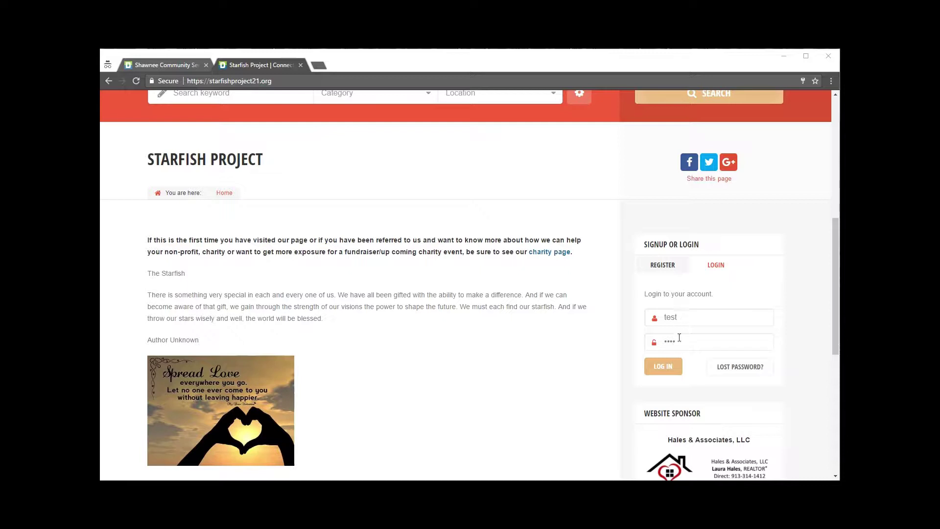
{"action": "left_click", "coordinate": [663, 368]}
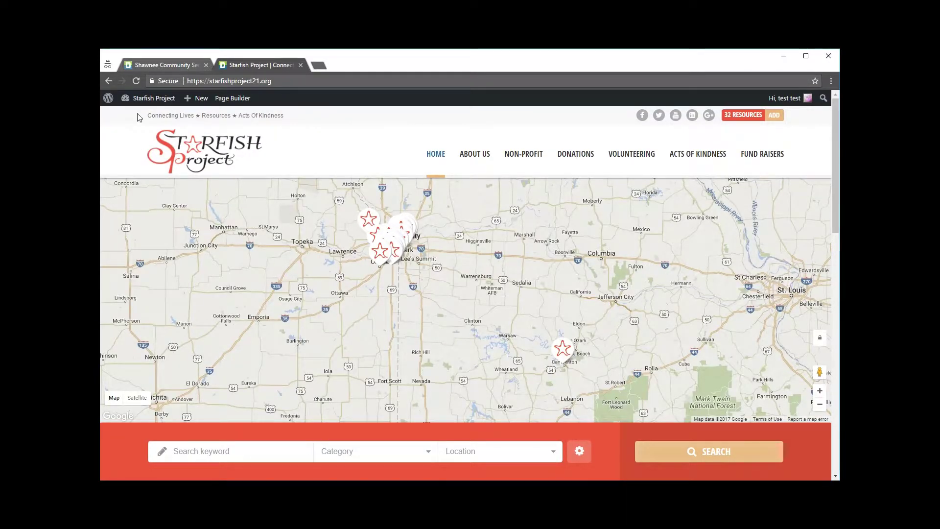
Go to the admin dashboard and choose Items > Add New.
{"action": "mouse_move", "coordinate": [125, 108]}
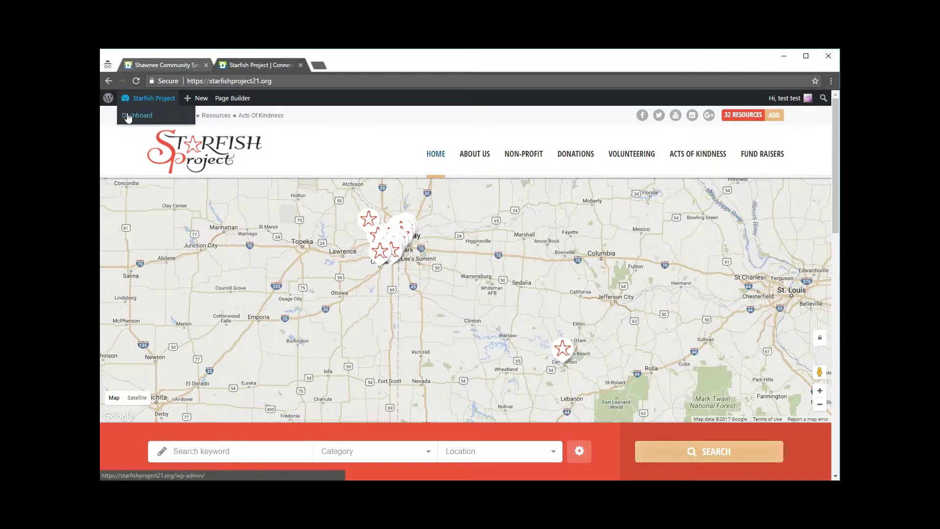
{"action": "left_click", "coordinate": [127, 117]}
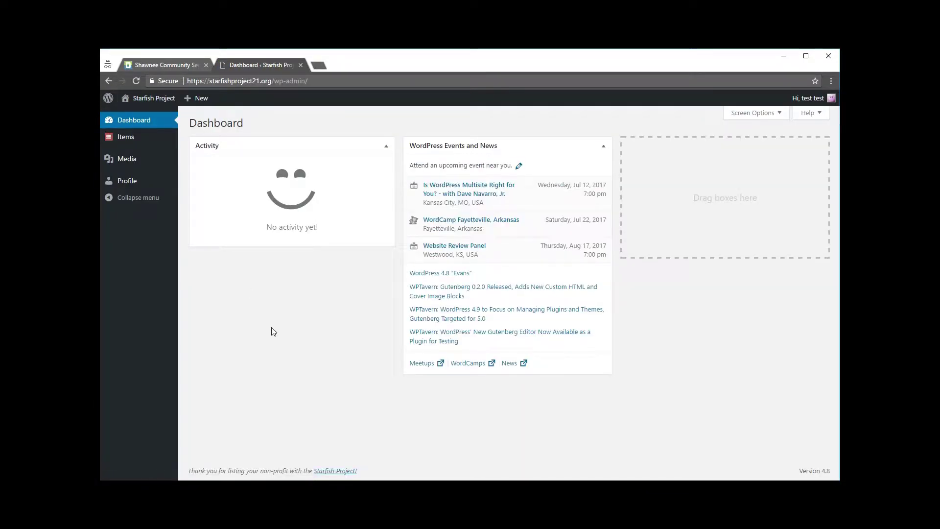
{"action": "mouse_move", "coordinate": [122, 138]}
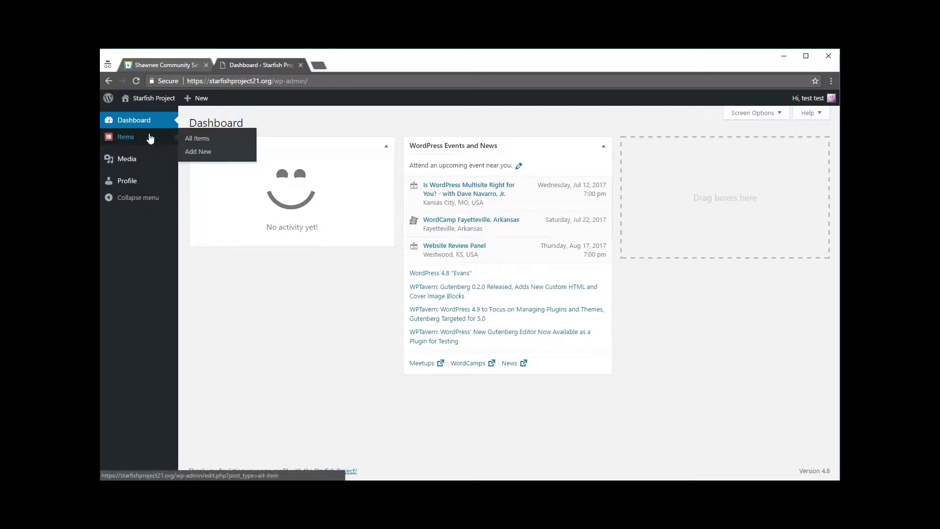
{"action": "left_click", "coordinate": [196, 153]}
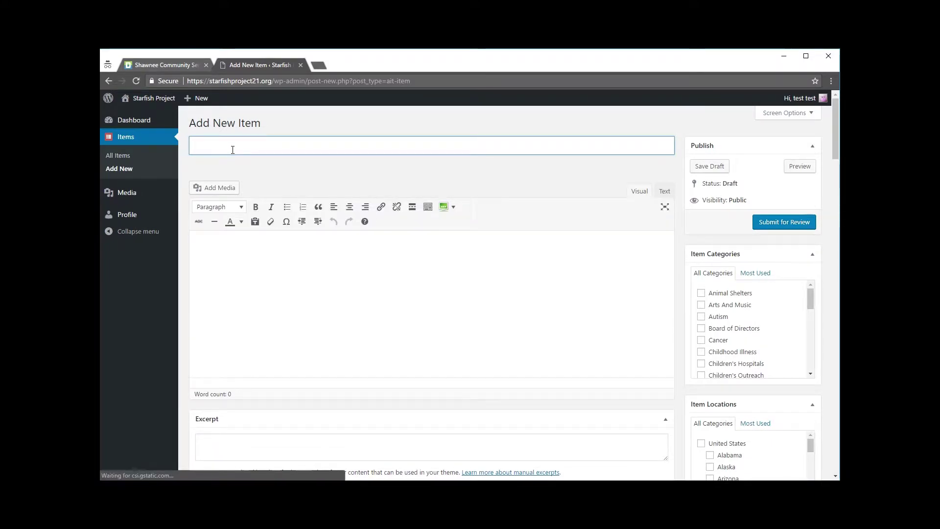
Enter 'Name Of Your Non Profit' as the item title and tick Wishlist under Item Categories.
{"action": "type", "text": "Name "}
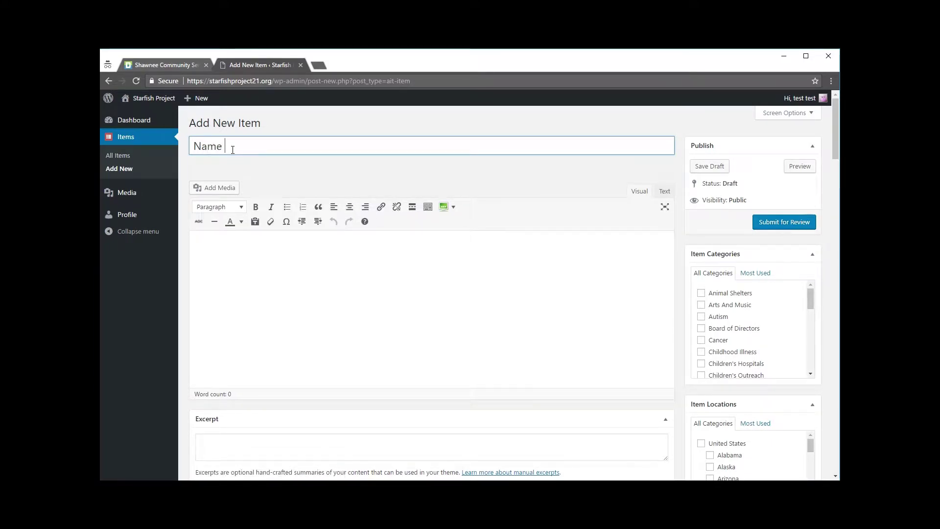
{"action": "type", "text": "Of Yo"}
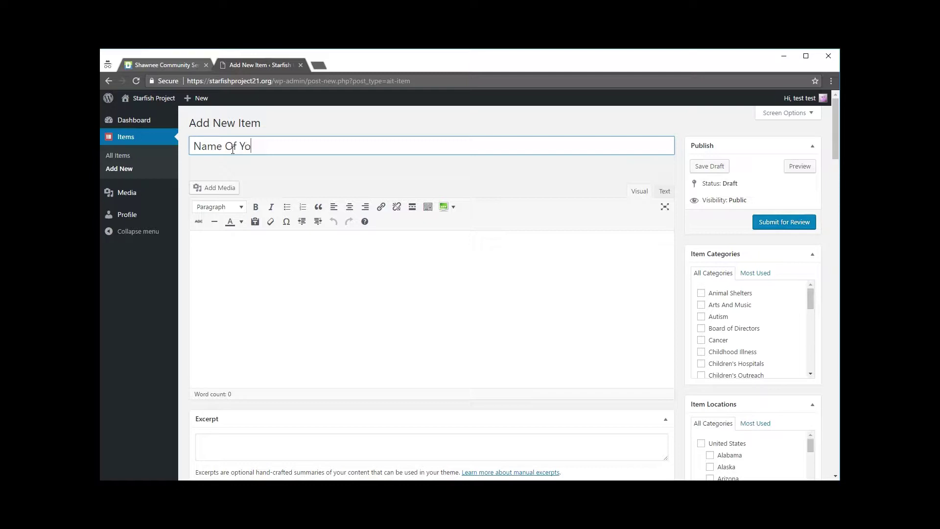
{"action": "type", "text": "ur Non Profit"}
{"action": "left_click", "coordinate": [547, 175]}
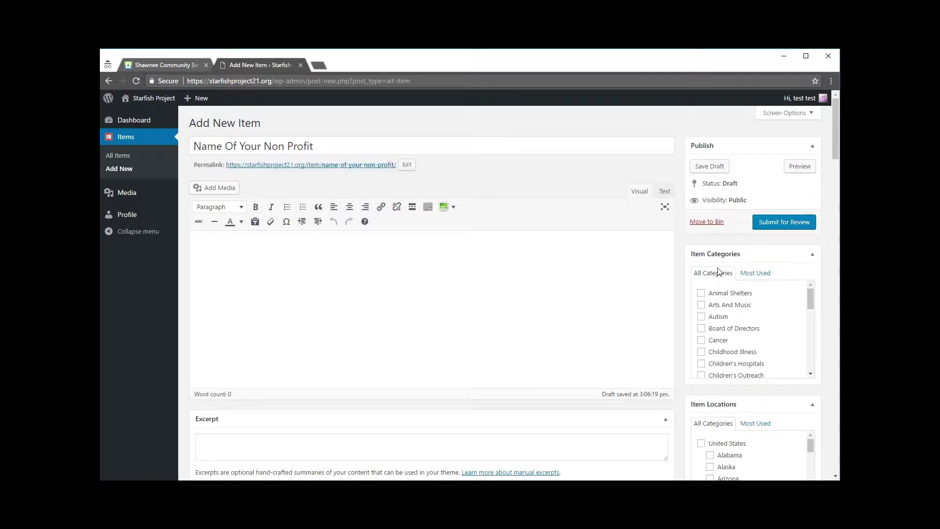
{"action": "scroll", "coordinate": [793, 316], "scroll_direction": "down", "scroll_amount": 4}
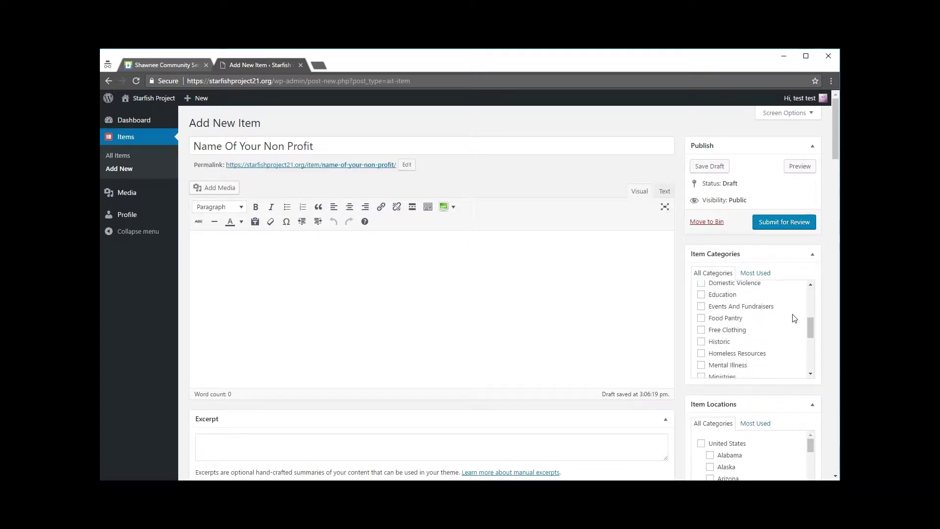
{"action": "scroll", "coordinate": [792, 317], "scroll_direction": "down", "scroll_amount": 4}
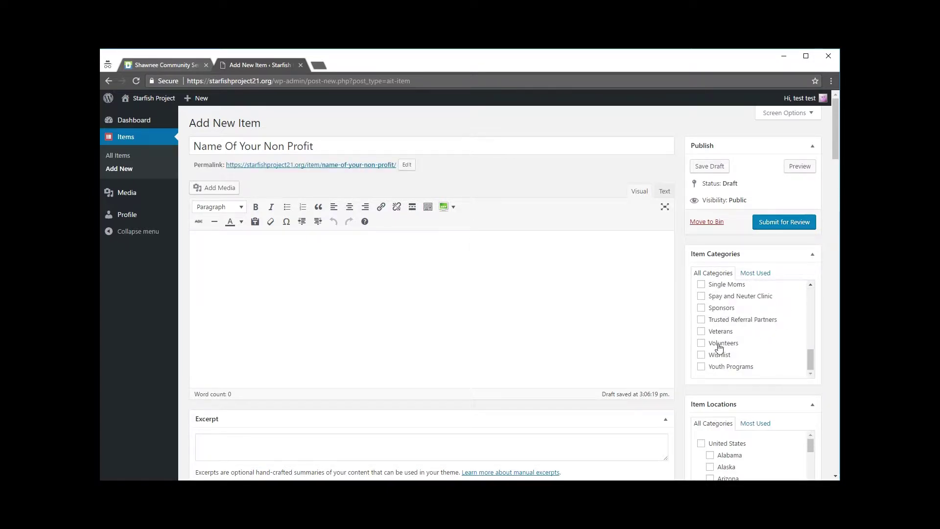
{"action": "left_click", "coordinate": [701, 354]}
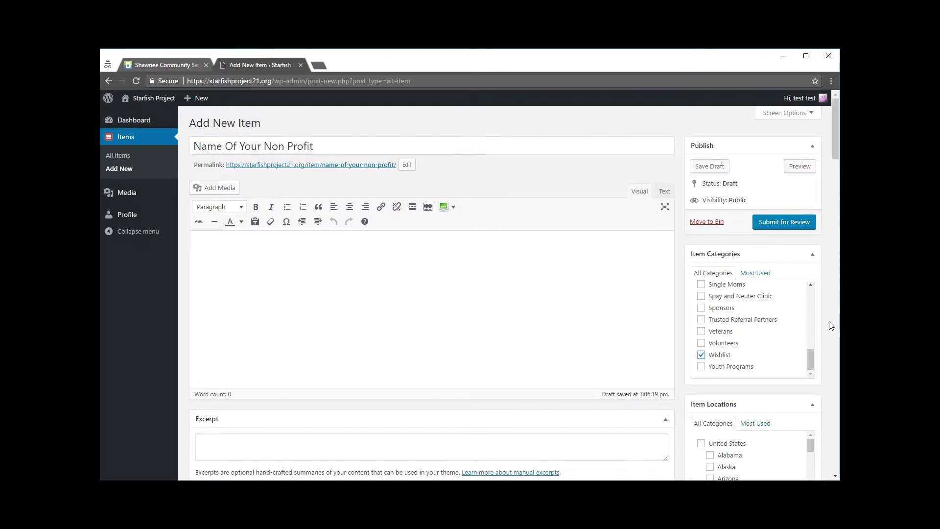
{"action": "scroll", "coordinate": [827, 325], "scroll_direction": "down", "scroll_amount": 4}
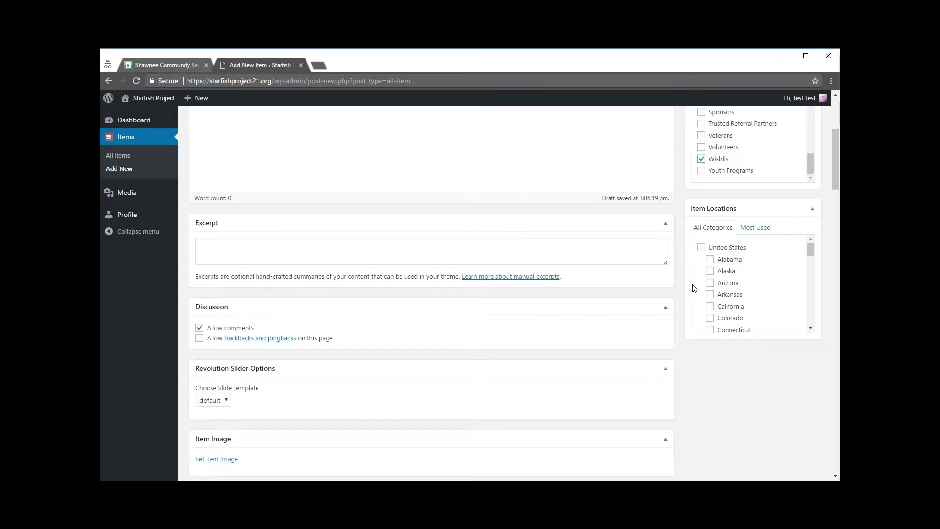
Tick Kansas in the Item Locations list.
{"action": "scroll", "coordinate": [697, 306], "scroll_direction": "down", "scroll_amount": 1}
{"action": "scroll", "coordinate": [698, 306], "scroll_direction": "down", "scroll_amount": 3}
{"action": "scroll", "coordinate": [699, 303], "scroll_direction": "down", "scroll_amount": 2}
{"action": "left_click", "coordinate": [710, 288]}
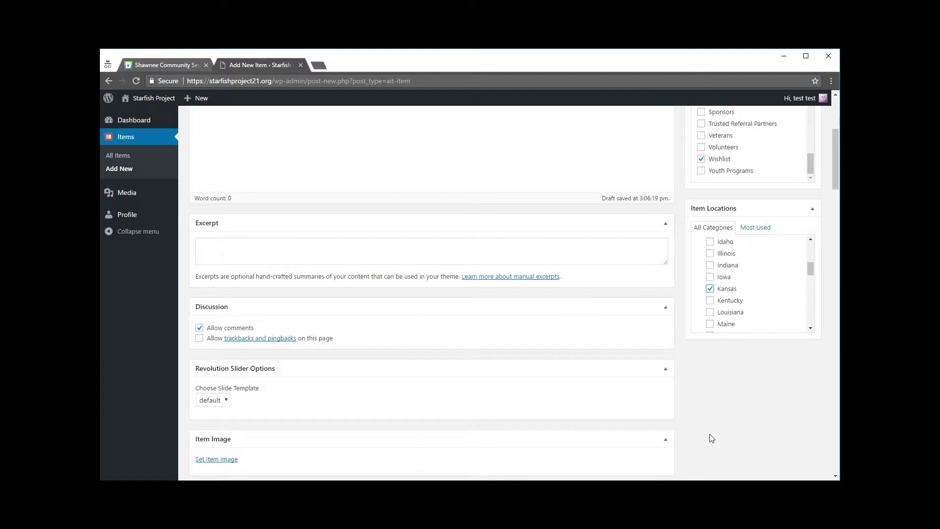
{"action": "scroll", "coordinate": [711, 436], "scroll_direction": "up", "scroll_amount": 4}
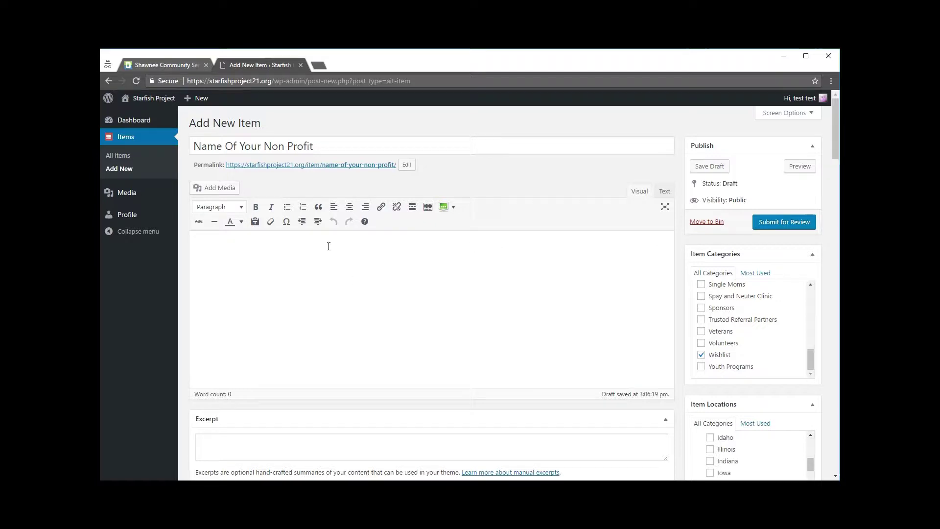
Glance at the Shawnee wish list page in the other tab, then return to the editor.
{"action": "left_click", "coordinate": [156, 64]}
{"action": "scroll", "coordinate": [332, 266], "scroll_direction": "down", "scroll_amount": 10}
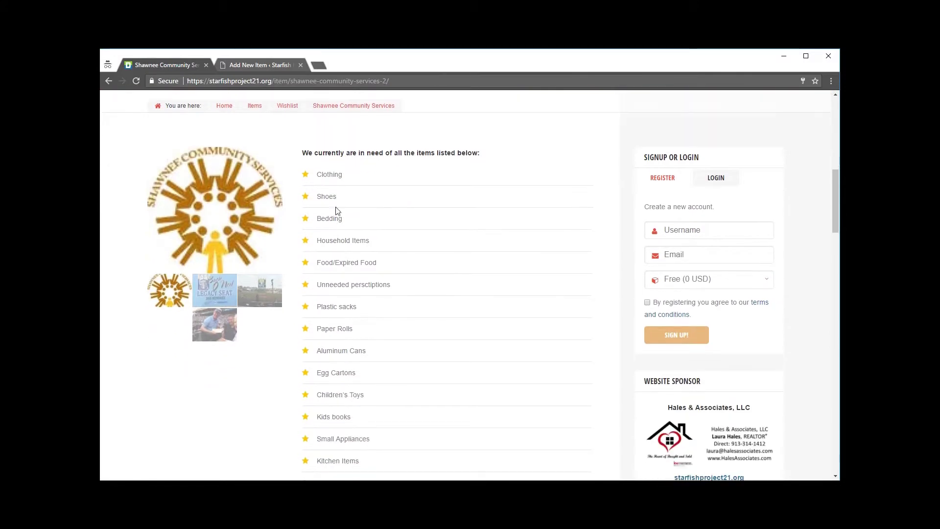
{"action": "left_click", "coordinate": [247, 65]}
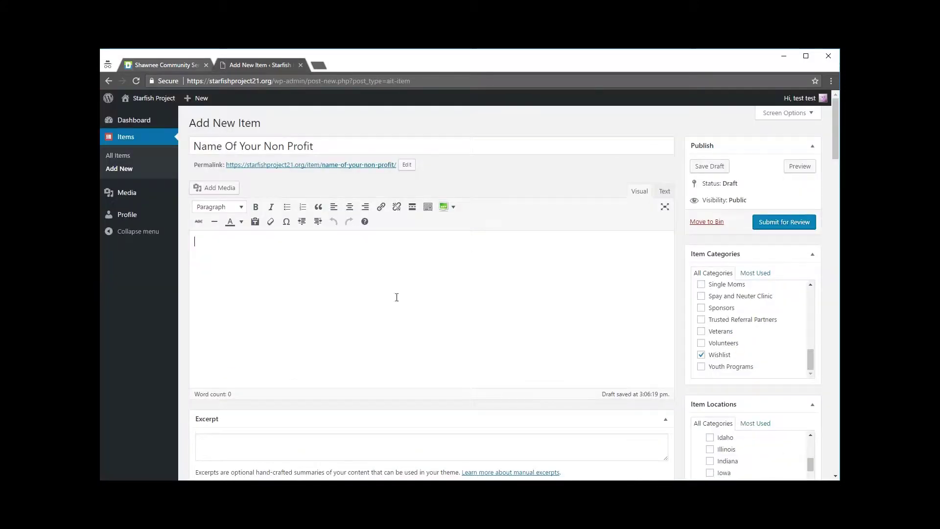
Type 'We are currently in need of the following items:' in the body and make it bold.
{"action": "type", "text": "We are currently in ne4ed"}
{"action": "key", "text": "BackSpace"}
{"action": "key", "text": "BackSpace"}
{"action": "type", "text": "e"}
{"action": "type", "text": "d of the following in"}
{"action": "type", "text": "tes"}
{"action": "key", "text": "BackSpace"}
{"action": "type", "text": "ms:"}
{"action": "key", "text": "Left"}
{"action": "key", "text": "Left"}
{"action": "key", "text": "Left"}
{"action": "key", "text": "Left"}
{"action": "key", "text": "BackSpace"}
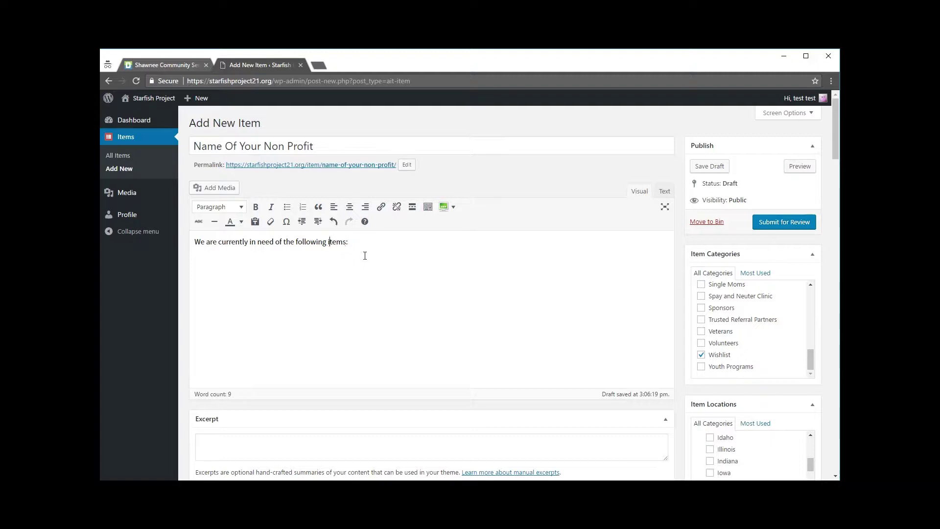
{"action": "left_click_drag", "start_coordinate": [359, 241], "coordinate": [195, 242]}
{"action": "left_click", "coordinate": [256, 206]}
{"action": "left_click", "coordinate": [411, 243]}
Insert a Style 1 List shortcode on a new line below the intro.
{"action": "key", "text": "Return"}
{"action": "key", "text": "Return"}
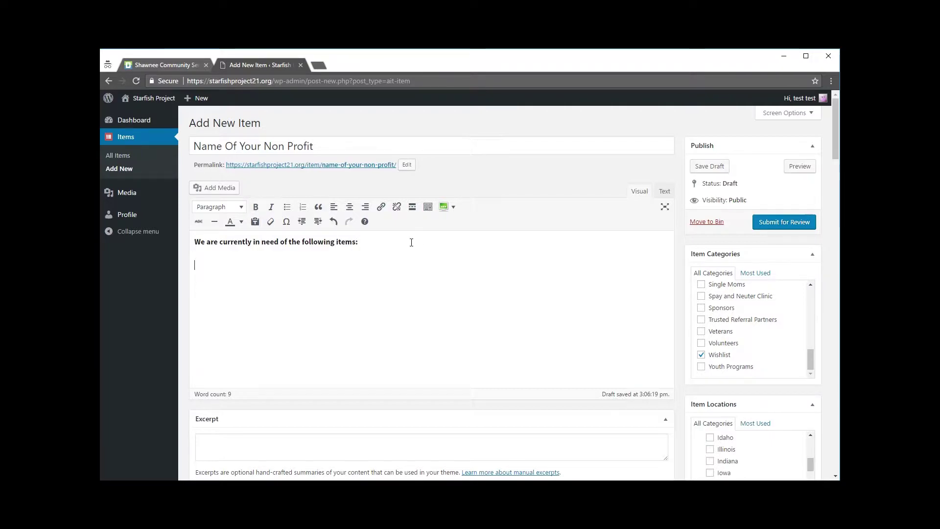
{"action": "left_click", "coordinate": [453, 206]}
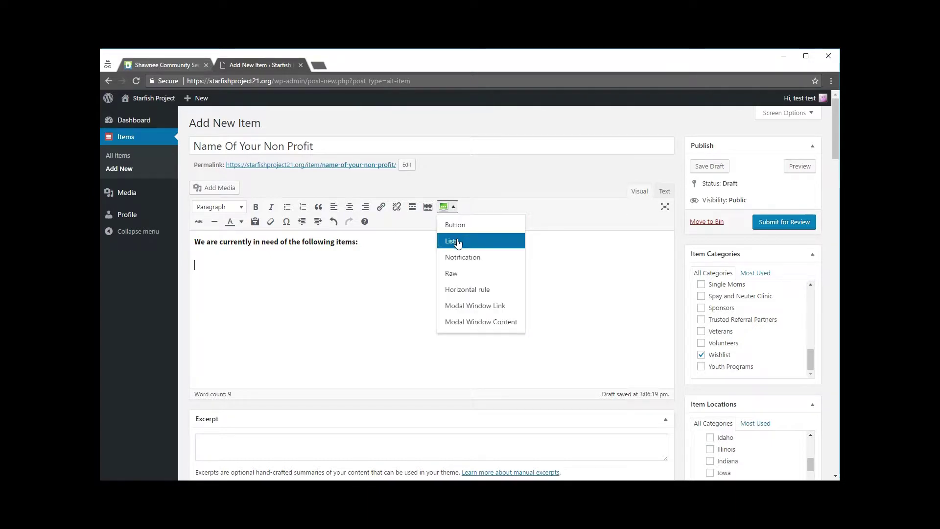
{"action": "left_click", "coordinate": [457, 241]}
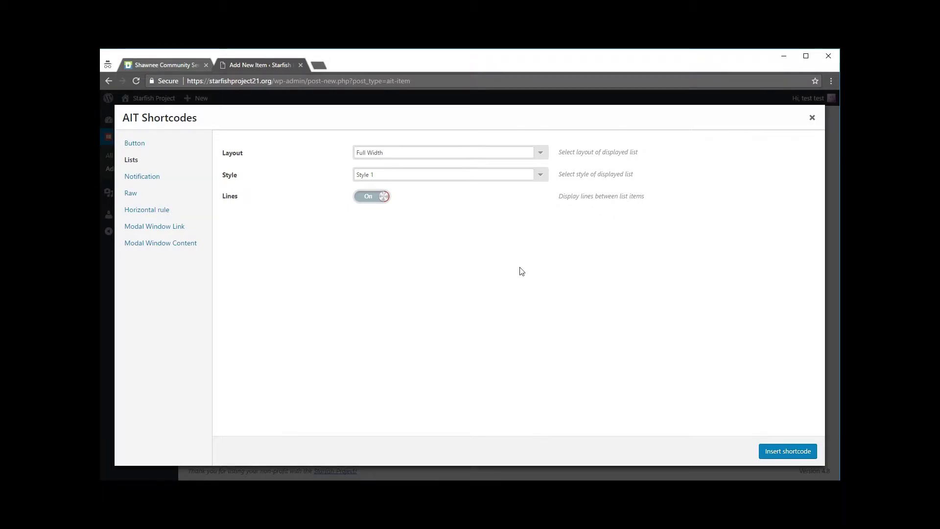
{"action": "left_click", "coordinate": [541, 178]}
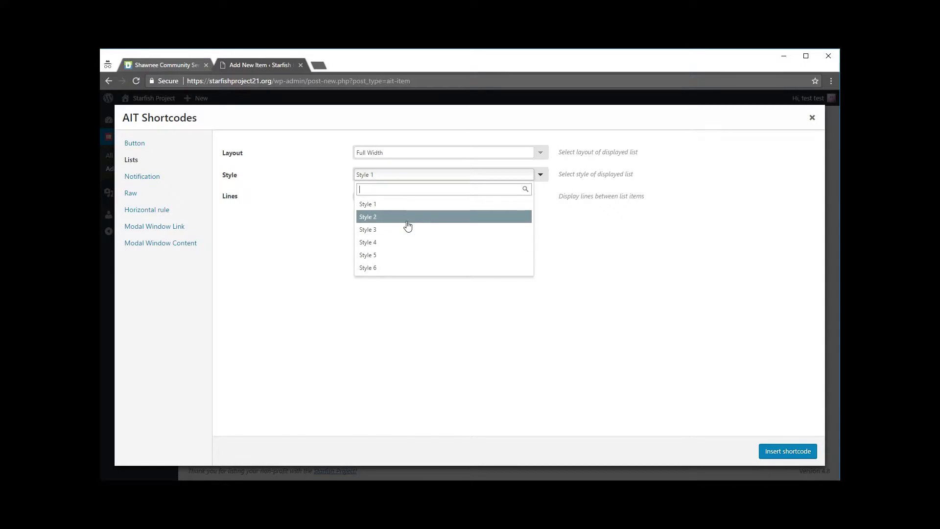
{"action": "left_click", "coordinate": [564, 233]}
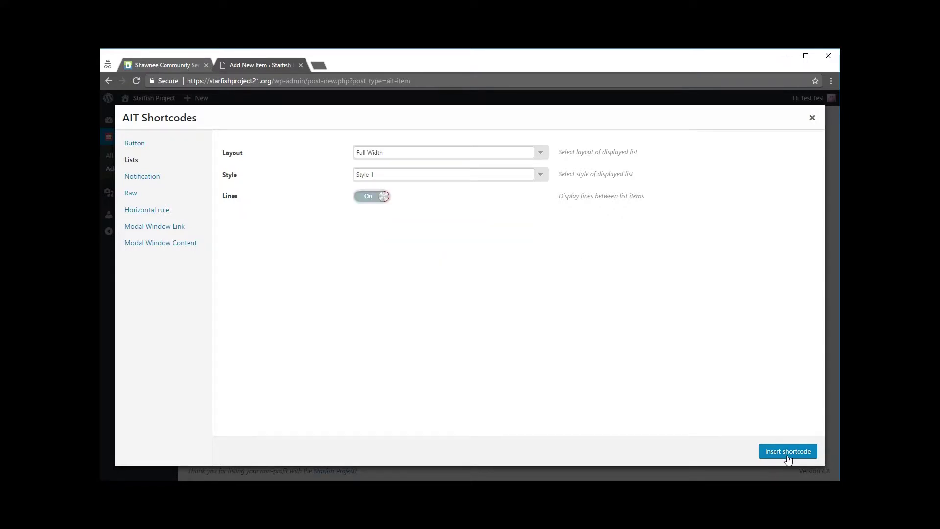
{"action": "left_click", "coordinate": [778, 455]}
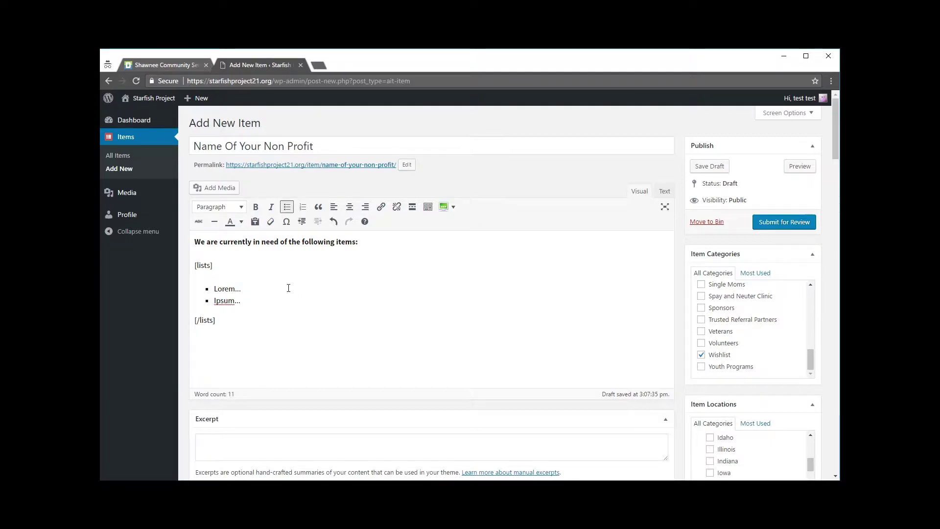
Replace the Lorem and Ipsum bullets with Baby Clothes, Maternity Clothes, Winter Coats and Shoes.
{"action": "key", "text": "BackSpace"}
{"action": "key", "text": "BackSpace"}
{"action": "key", "text": "BackSpace"}
{"action": "key", "text": "BackSpace"}
{"action": "key", "text": "BackSpace"}
{"action": "key", "text": "BackSpace"}
{"action": "type", "text": "Baby Clothes"}
{"action": "key", "text": "BackSpace"}
{"action": "key", "text": "BackSpace"}
{"action": "key", "text": "BackSpace"}
{"action": "key", "text": "BackSpace"}
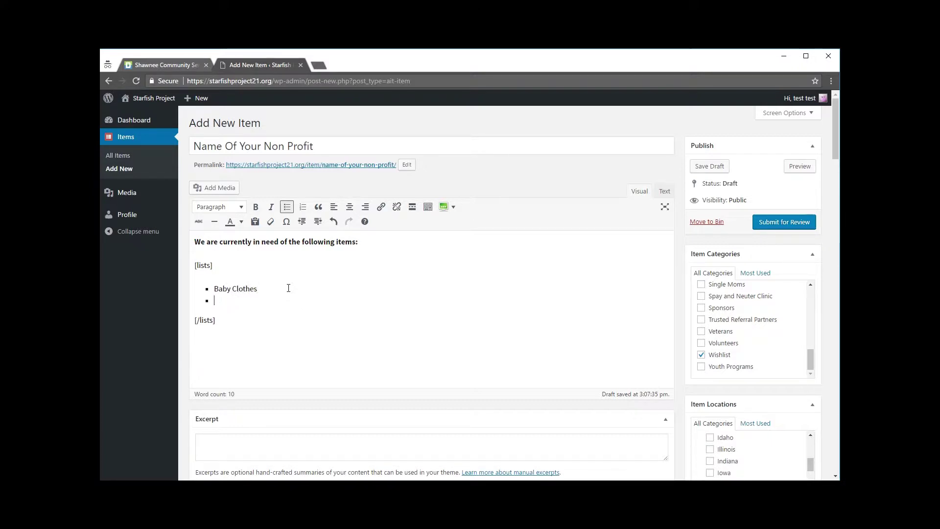
{"action": "type", "text": "Maternity Clothes"}
{"action": "key", "text": "Return"}
{"action": "type", "text": "Winter "}
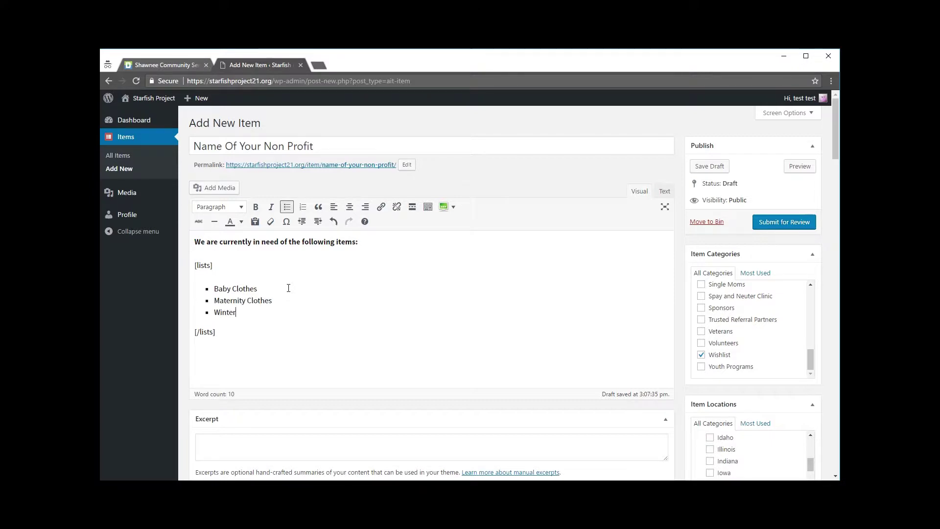
{"action": "type", "text": "Coats"}
{"action": "key", "text": "Return"}
{"action": "type", "text": "Shoes"}
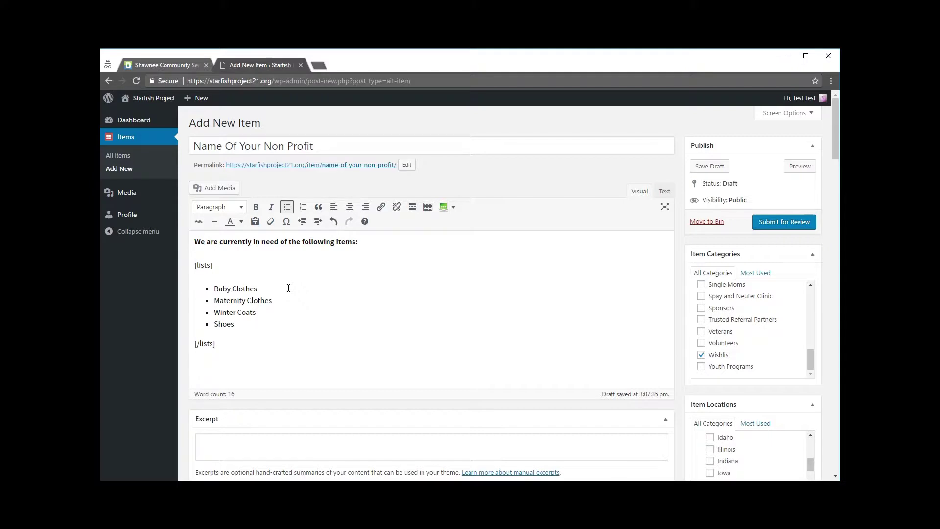
{"action": "scroll", "coordinate": [318, 293], "scroll_direction": "down", "scroll_amount": 1}
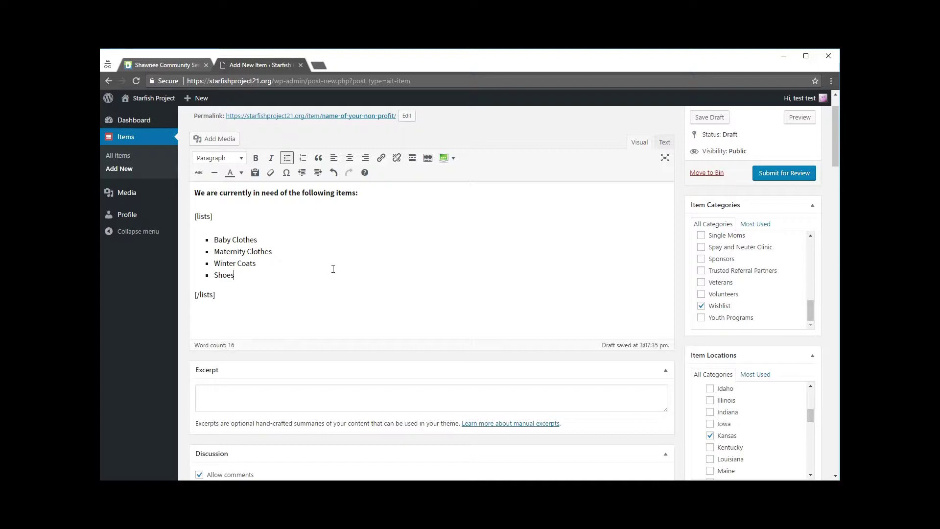
Scroll past the excerpt in the item editor, then review the Shawnee Community Services page's features.
{"action": "scroll", "coordinate": [345, 258], "scroll_direction": "down", "scroll_amount": 3}
{"action": "left_click", "coordinate": [300, 249]}
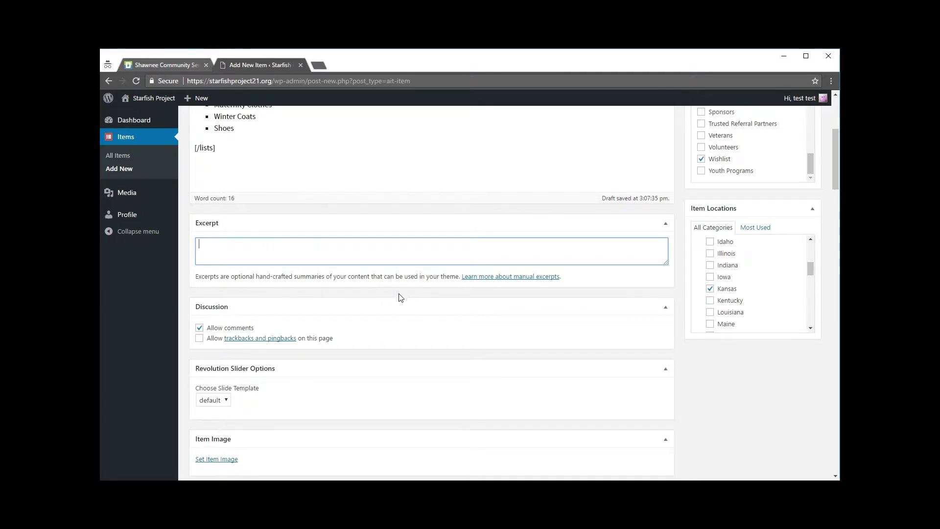
{"action": "scroll", "coordinate": [399, 291], "scroll_direction": "down", "scroll_amount": 2}
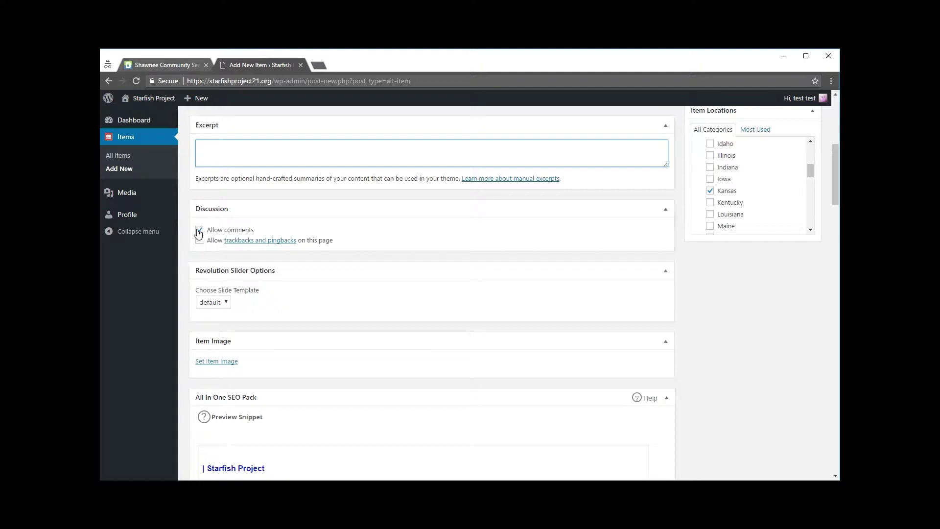
{"action": "left_click", "coordinate": [169, 65]}
{"action": "scroll", "coordinate": [272, 350], "scroll_direction": "down", "scroll_amount": 20}
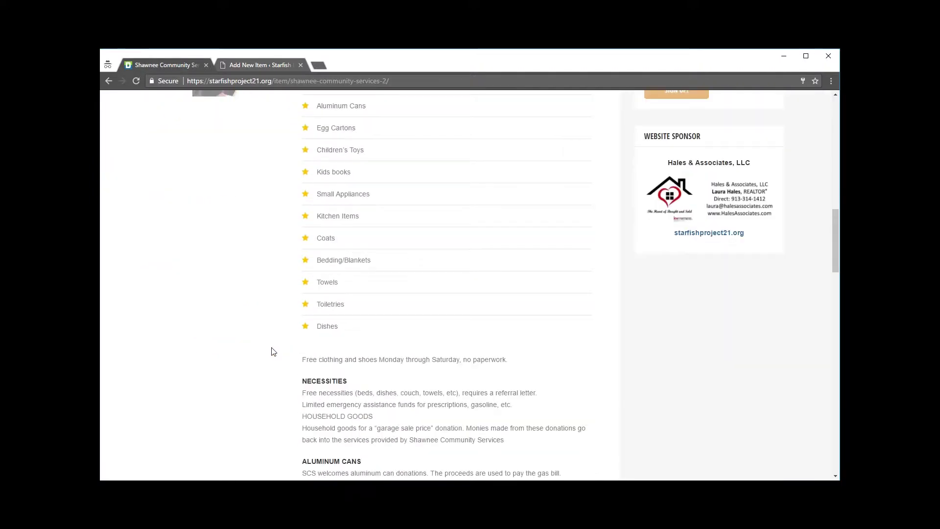
{"action": "scroll", "coordinate": [272, 349], "scroll_direction": "down", "scroll_amount": 10}
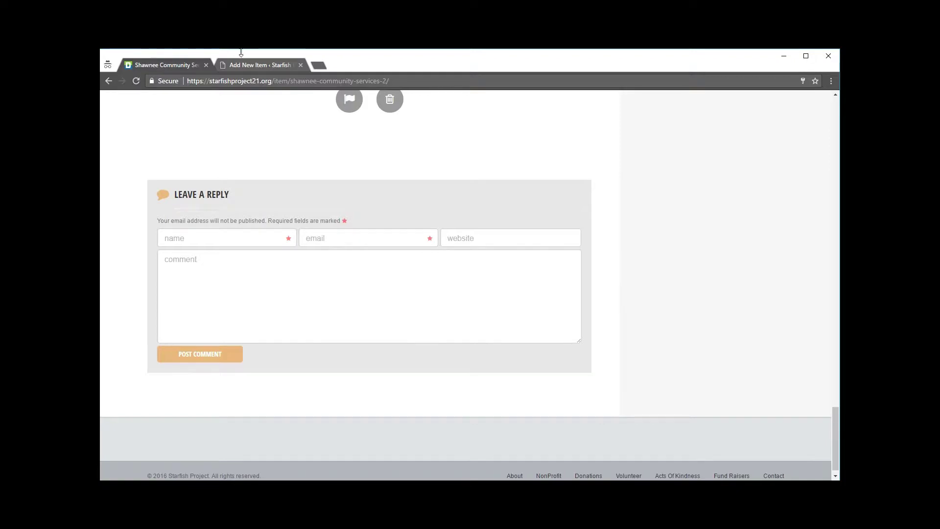
Compare the item editor with the Shawnee page's comment area and finish back in the editor.
{"action": "left_click", "coordinate": [250, 67]}
{"action": "scroll", "coordinate": [601, 255], "scroll_direction": "down", "scroll_amount": 2}
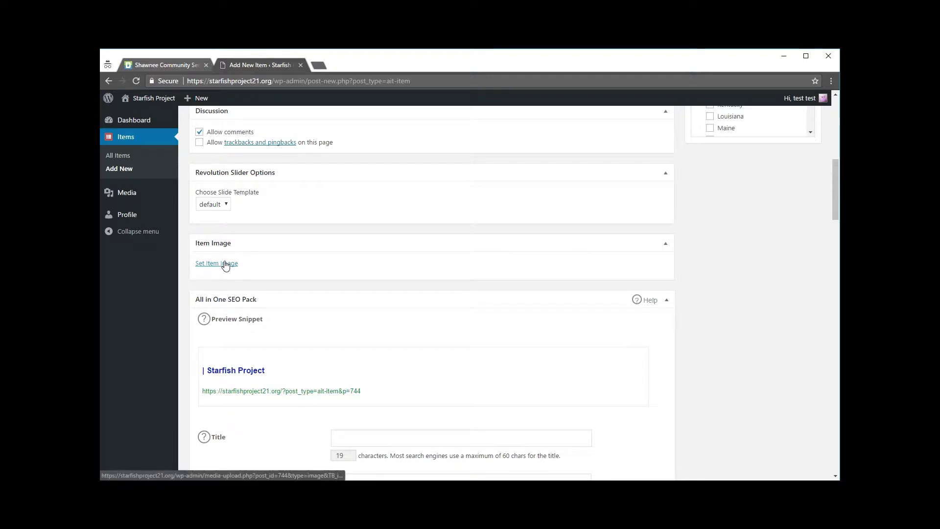
{"action": "left_click", "coordinate": [164, 63]}
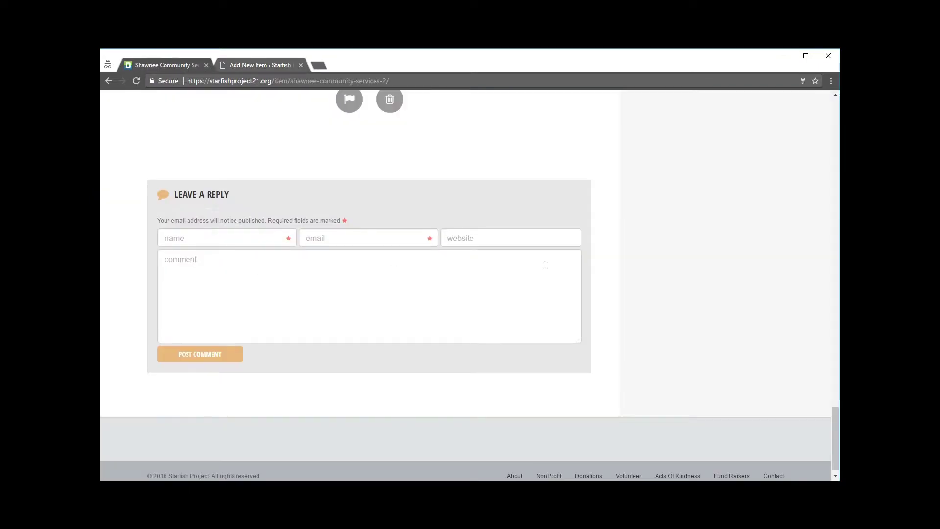
{"action": "scroll", "coordinate": [287, 106], "scroll_direction": "up", "scroll_amount": 1}
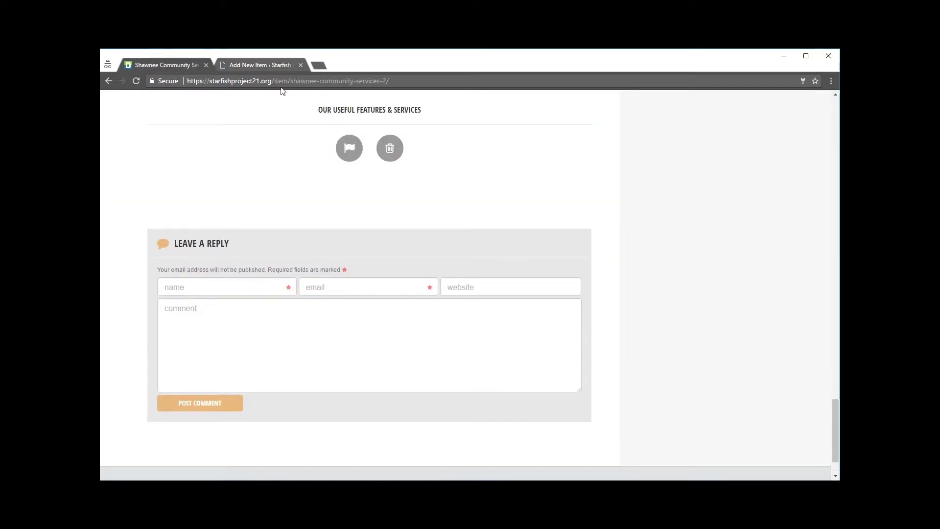
{"action": "left_click", "coordinate": [248, 65]}
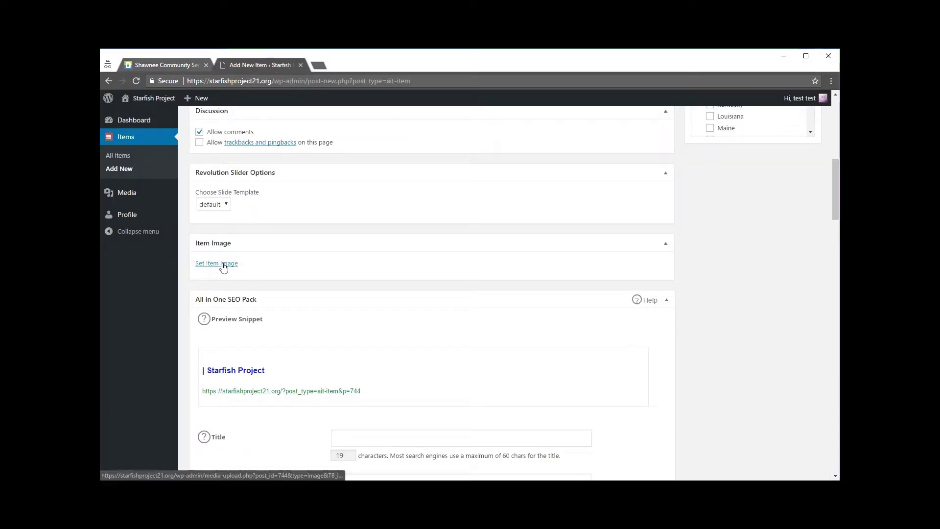
Set logo-2.png from the Media Library as the item's Item Image.
{"action": "left_click", "coordinate": [223, 265]}
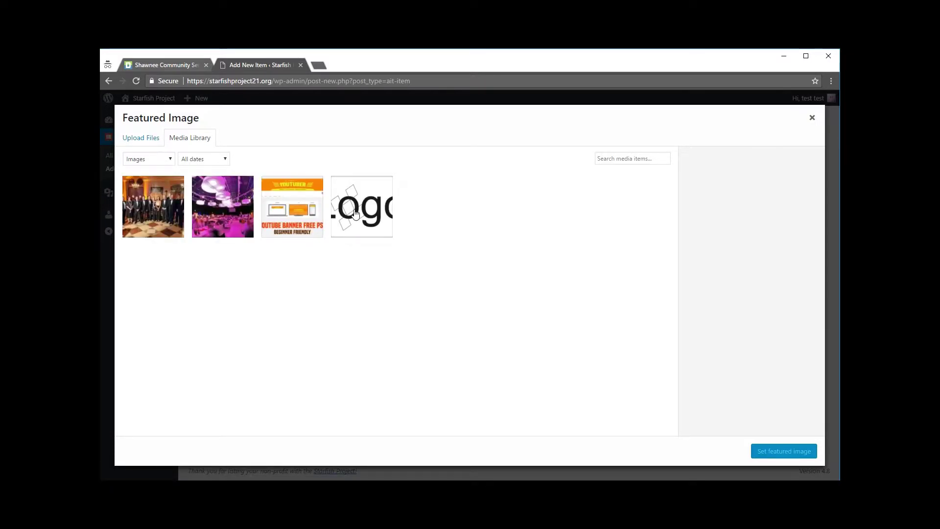
{"action": "left_click", "coordinate": [134, 142]}
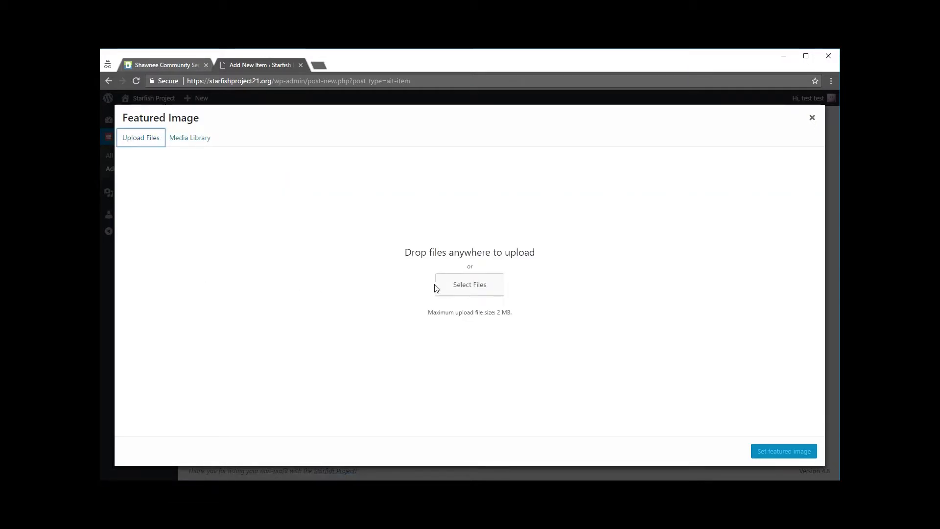
{"action": "left_click", "coordinate": [175, 142]}
{"action": "left_click", "coordinate": [369, 203]}
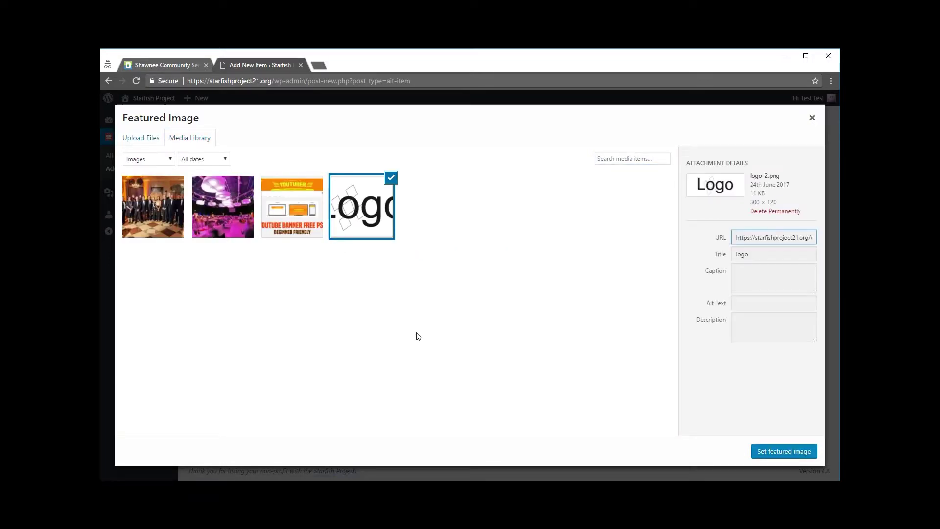
{"action": "left_click", "coordinate": [785, 452]}
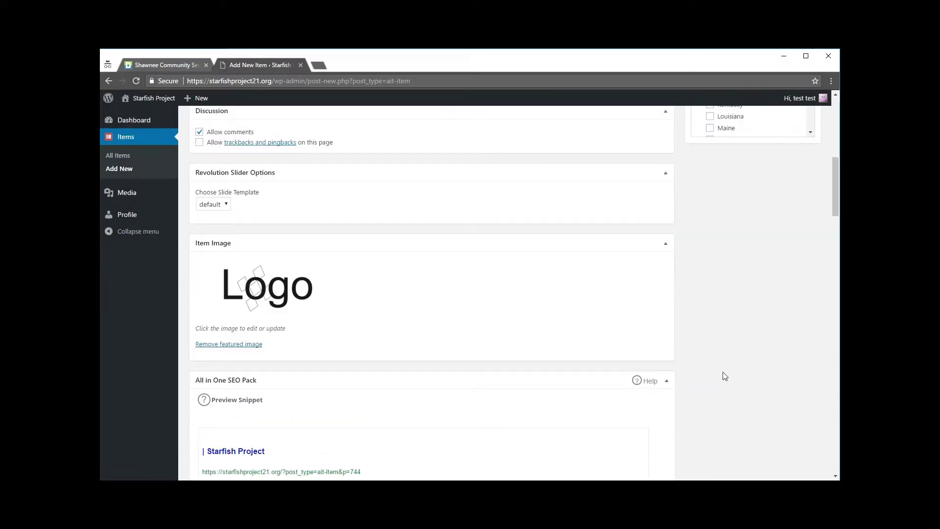
Enter 'Our Wishlist' in the Subtitle field under Item Options.
{"action": "scroll", "coordinate": [725, 357], "scroll_direction": "down", "scroll_amount": 4}
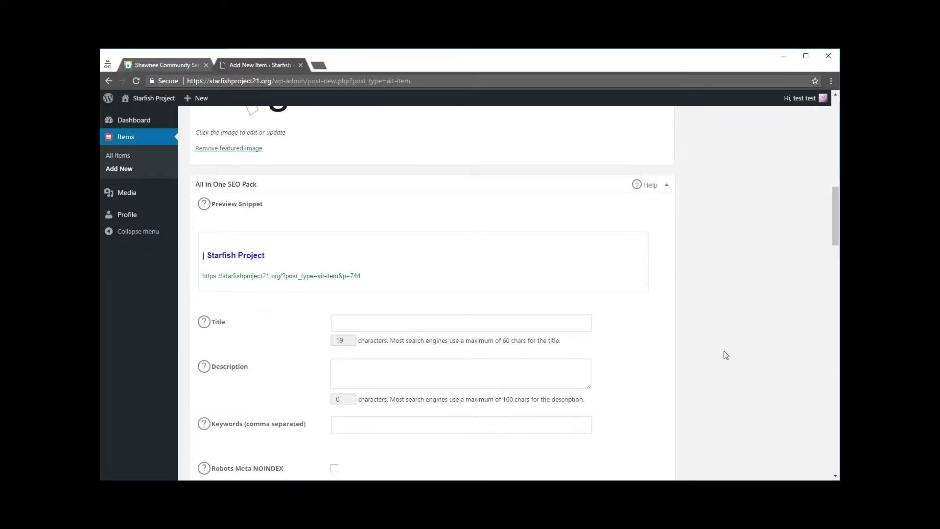
{"action": "scroll", "coordinate": [725, 355], "scroll_direction": "down", "scroll_amount": 1}
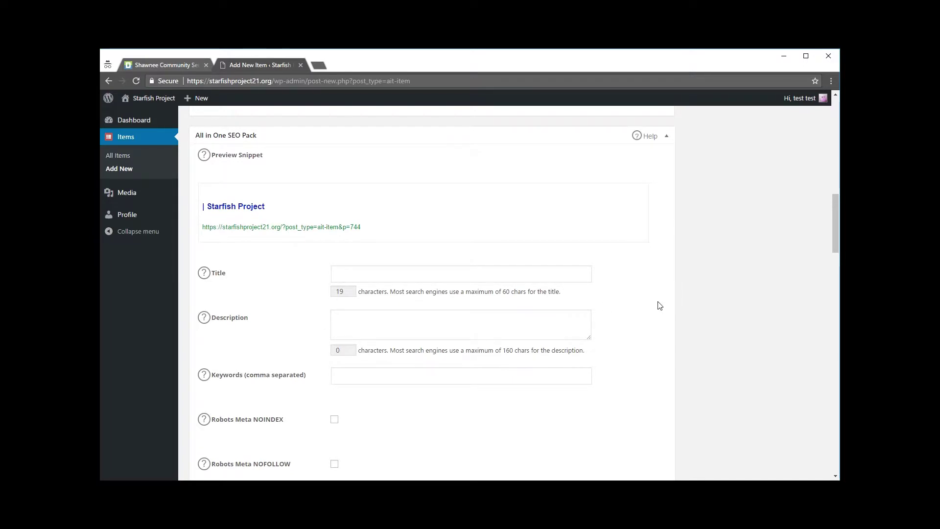
{"action": "scroll", "coordinate": [656, 304], "scroll_direction": "down", "scroll_amount": 1}
{"action": "scroll", "coordinate": [654, 306], "scroll_direction": "down", "scroll_amount": 7}
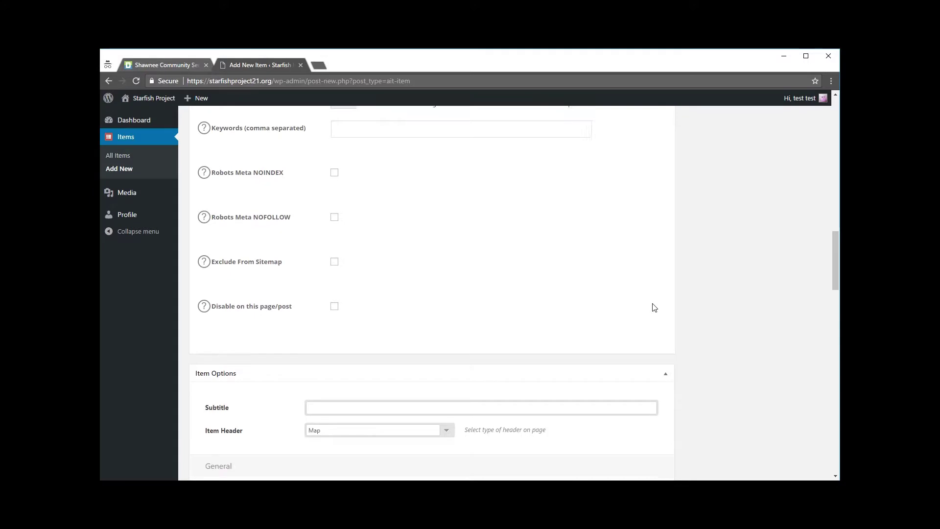
{"action": "left_click", "coordinate": [372, 264]}
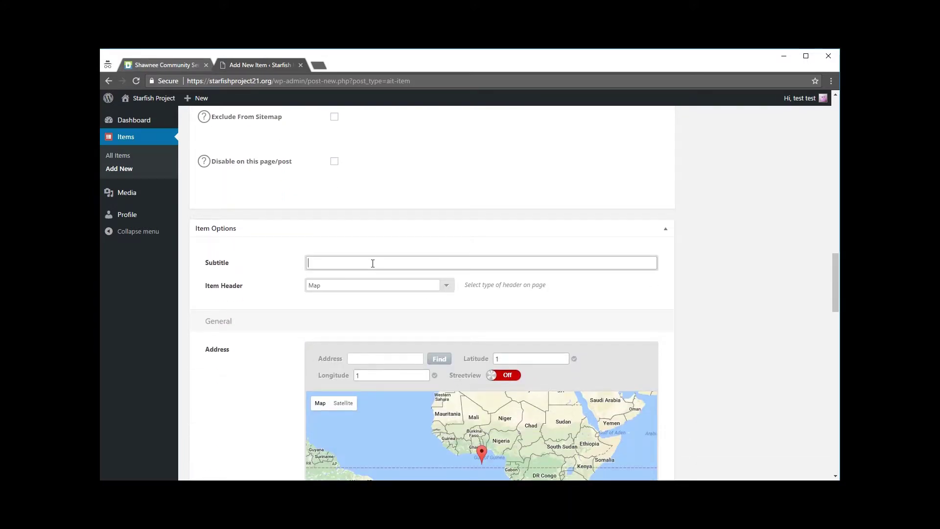
{"action": "type", "text": "Wishlist"}
Check the Shawnee page's 'Wish List' subtitle against the new item and return to the editor.
{"action": "left_click", "coordinate": [165, 64]}
{"action": "scroll", "coordinate": [615, 289], "scroll_direction": "up", "scroll_amount": 15}
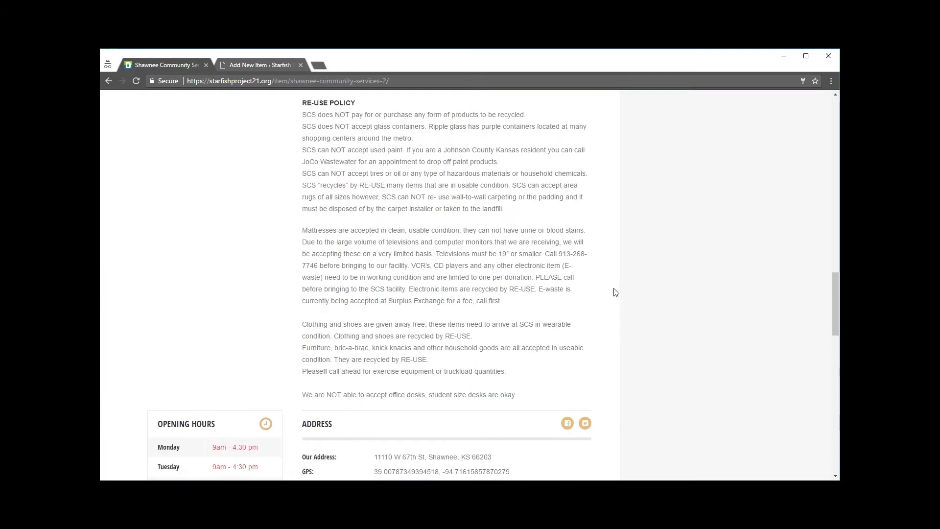
{"action": "scroll", "coordinate": [615, 292], "scroll_direction": "up", "scroll_amount": 12}
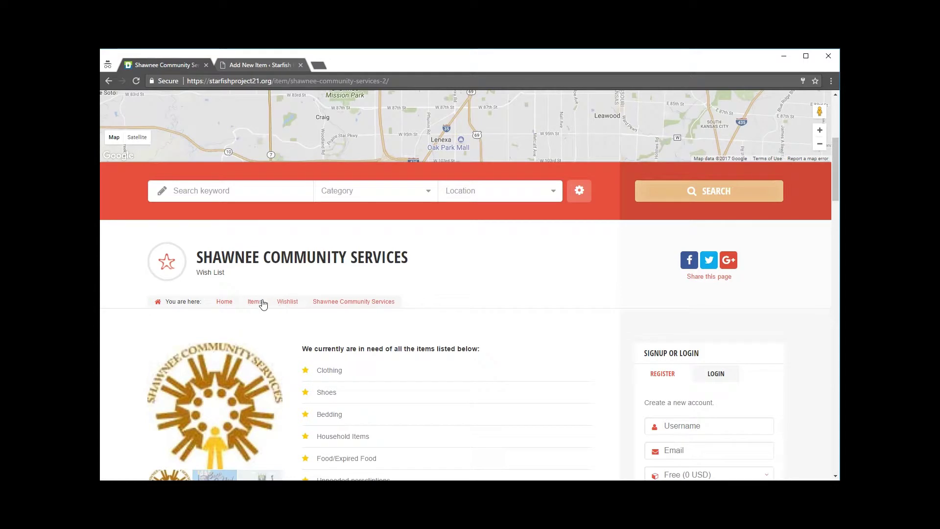
{"action": "left_click_drag", "start_coordinate": [199, 273], "coordinate": [232, 273]}
{"action": "left_click", "coordinate": [243, 281]}
{"action": "left_click", "coordinate": [254, 64]}
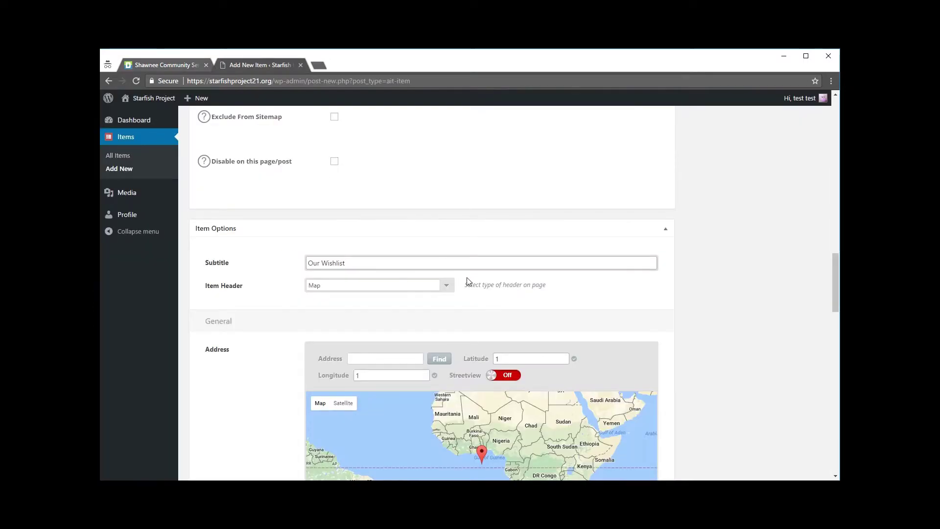
{"action": "scroll", "coordinate": [392, 253], "scroll_direction": "down", "scroll_amount": 1}
{"action": "left_click", "coordinate": [166, 65]}
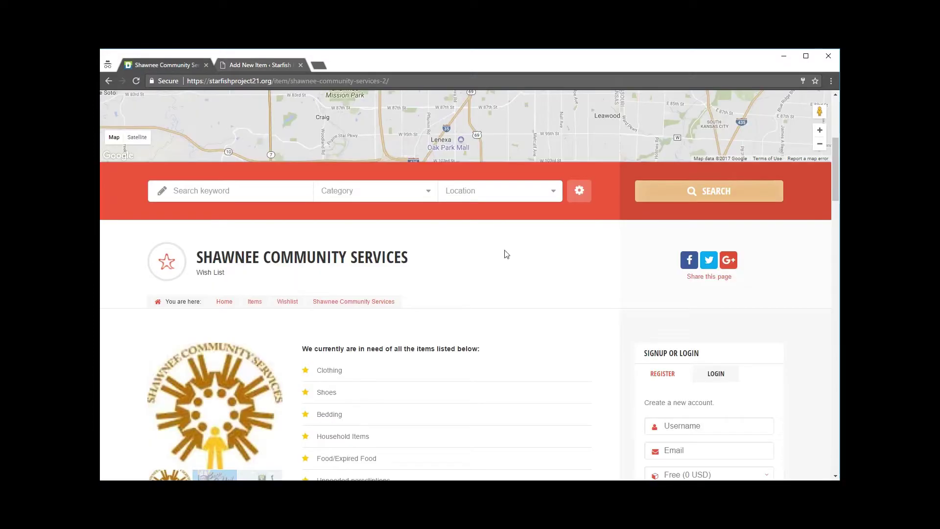
{"action": "scroll", "coordinate": [677, 330], "scroll_direction": "up", "scroll_amount": 5}
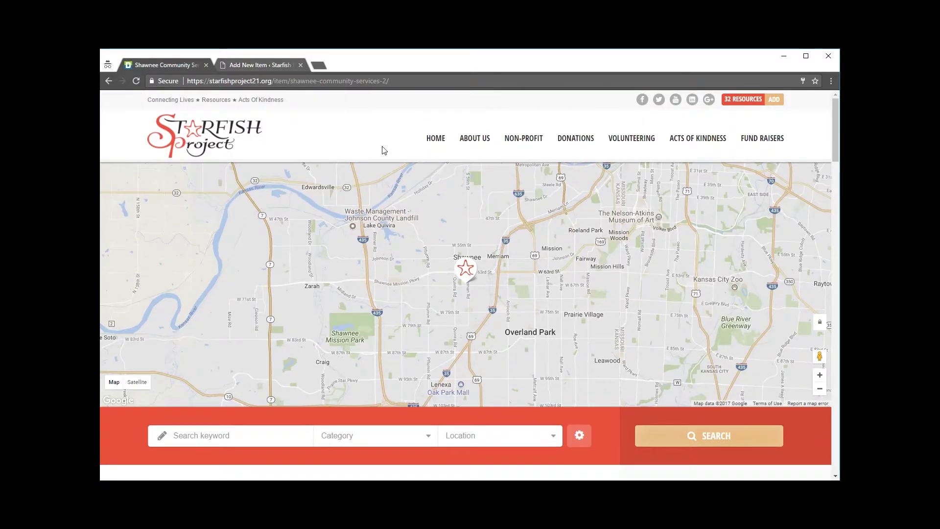
{"action": "left_click", "coordinate": [253, 66]}
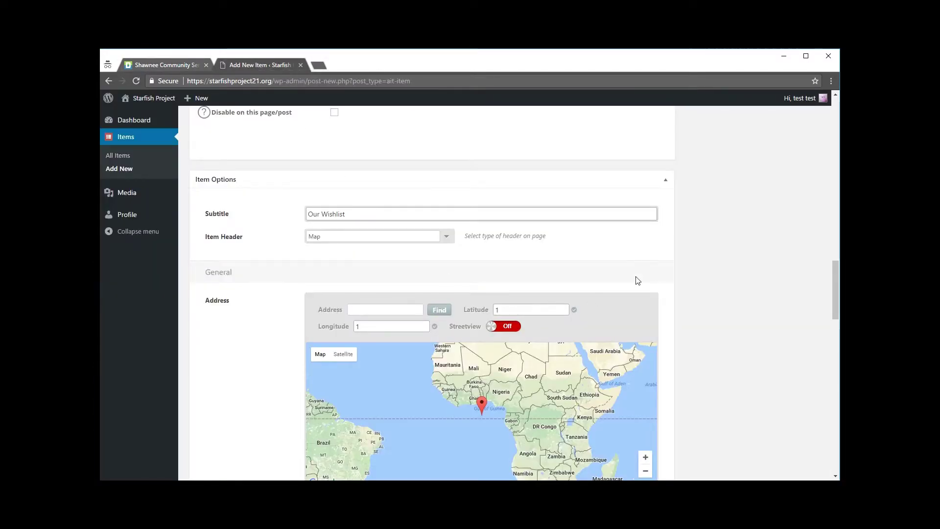
Set the Item Header type to Image after comparing with the example's map header.
{"action": "left_click", "coordinate": [445, 237]}
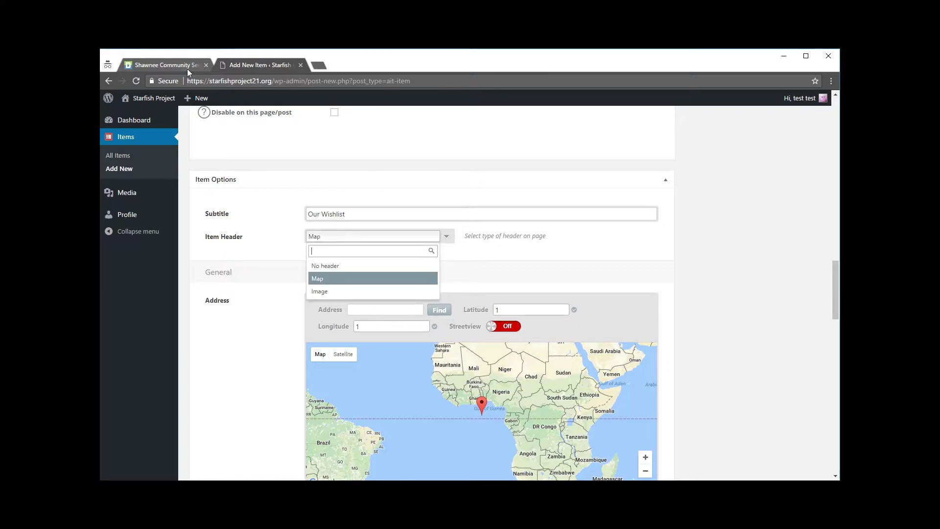
{"action": "left_click", "coordinate": [191, 69]}
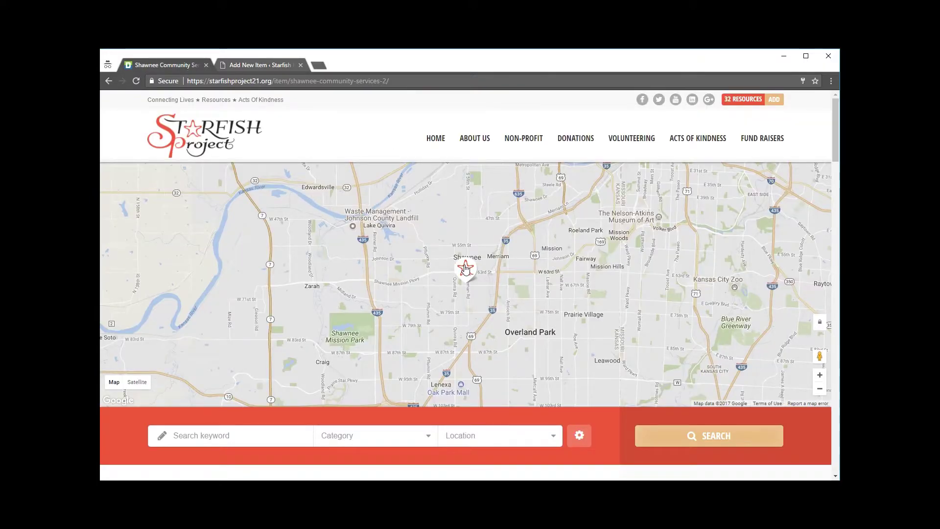
{"action": "left_click", "coordinate": [260, 66]}
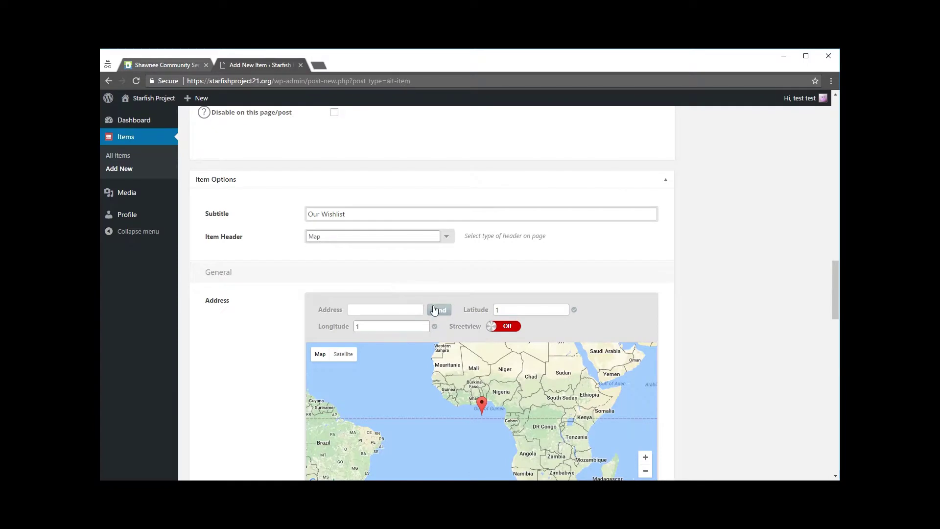
{"action": "left_click", "coordinate": [445, 237]}
{"action": "left_click", "coordinate": [382, 269]}
{"action": "left_click", "coordinate": [445, 237]}
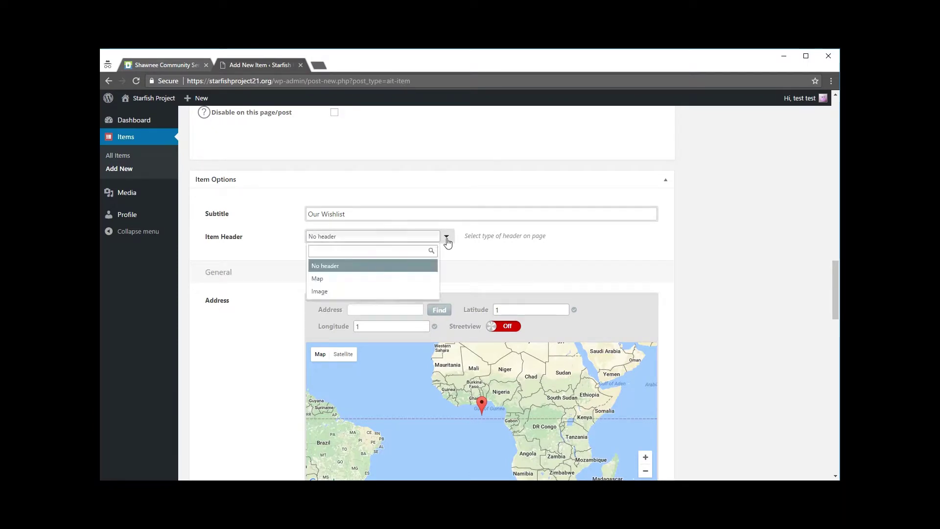
{"action": "left_click", "coordinate": [347, 293]}
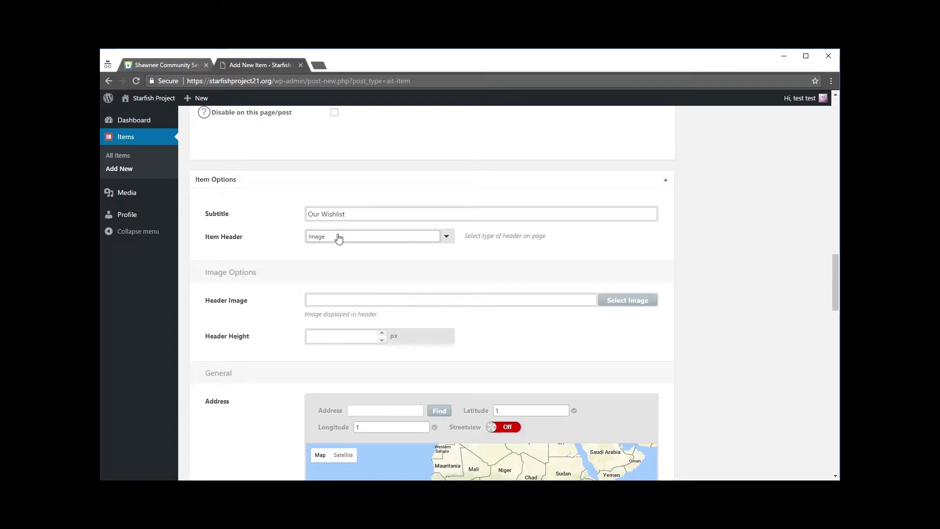
Choose banner.jpg from the Media Library as the Header Image.
{"action": "left_click", "coordinate": [629, 303]}
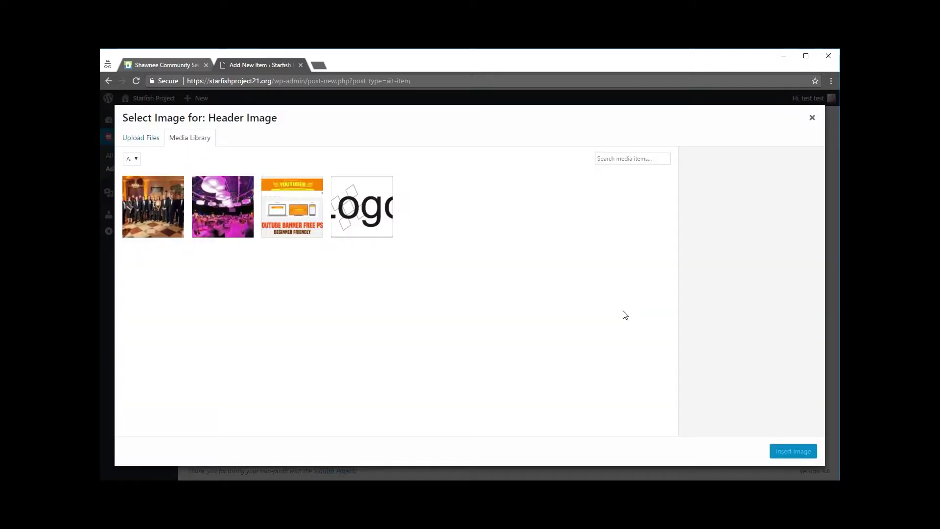
{"action": "left_click", "coordinate": [281, 212]}
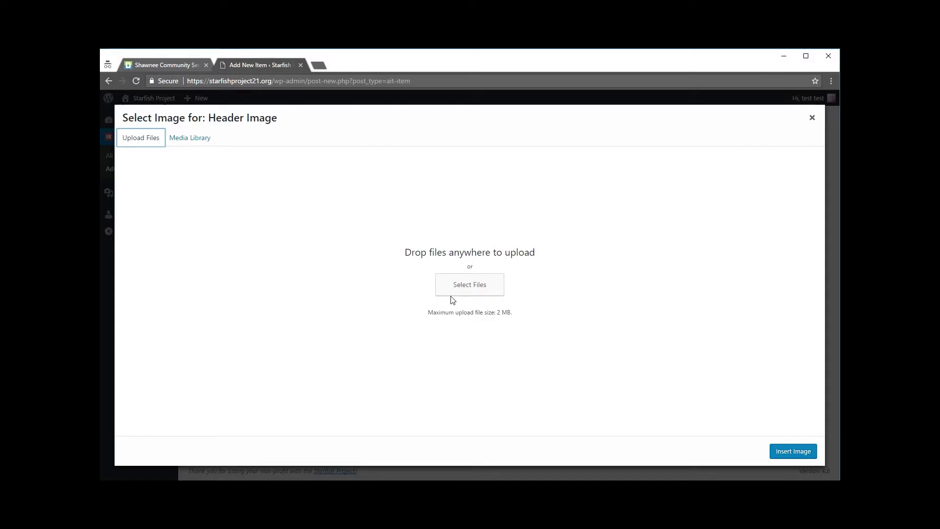
{"action": "left_click", "coordinate": [187, 138]}
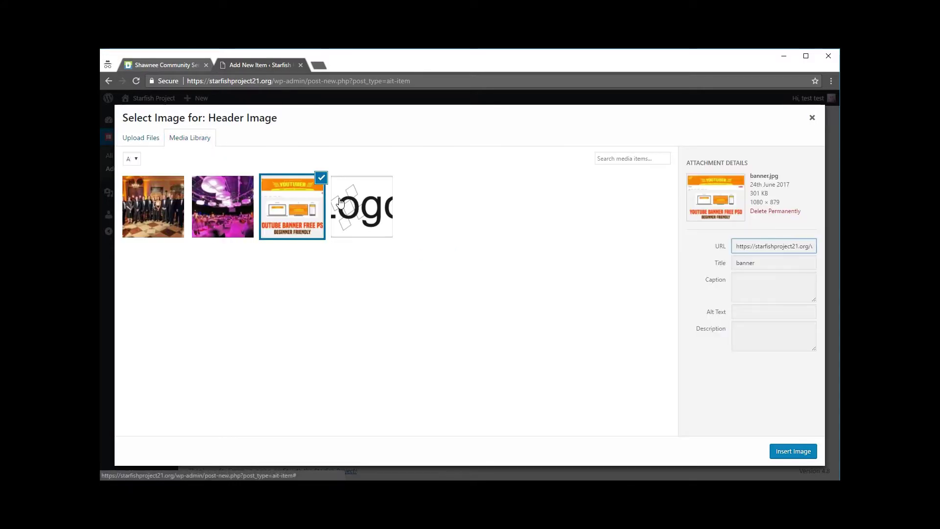
{"action": "left_click", "coordinate": [789, 451]}
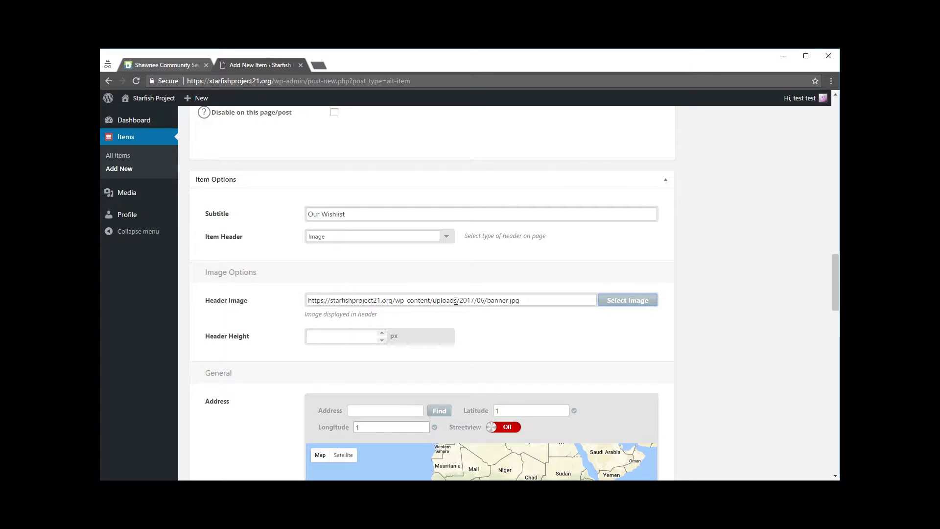
{"action": "scroll", "coordinate": [725, 335], "scroll_direction": "down", "scroll_amount": 3}
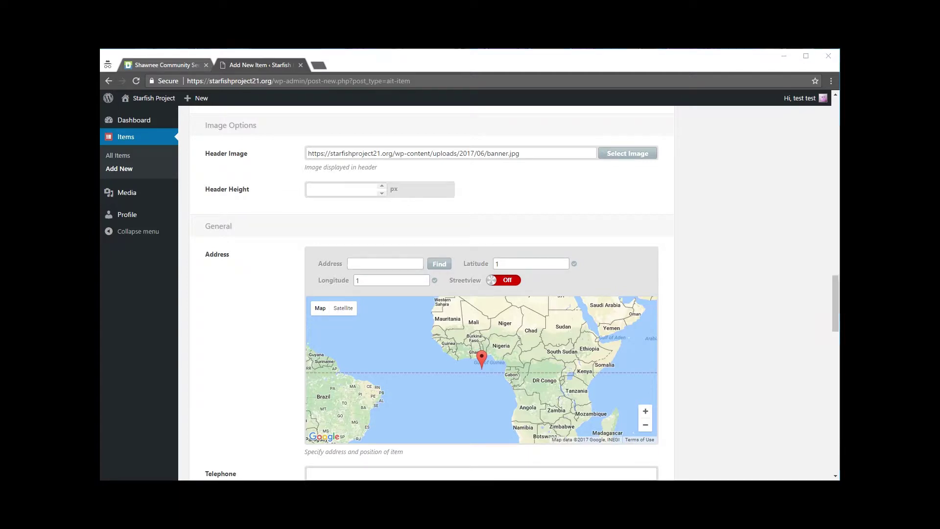
Paste '120 Main Street, Kansas' as the address and look up its latitude/longitude map pin.
{"action": "left_click", "coordinate": [369, 266]}
{"action": "type", "text": "Kansas City, MO. 64105"}
{"action": "left_click_drag", "start_coordinate": [369, 266], "coordinate": [420, 263]}
{"action": "left_click", "coordinate": [391, 250]}
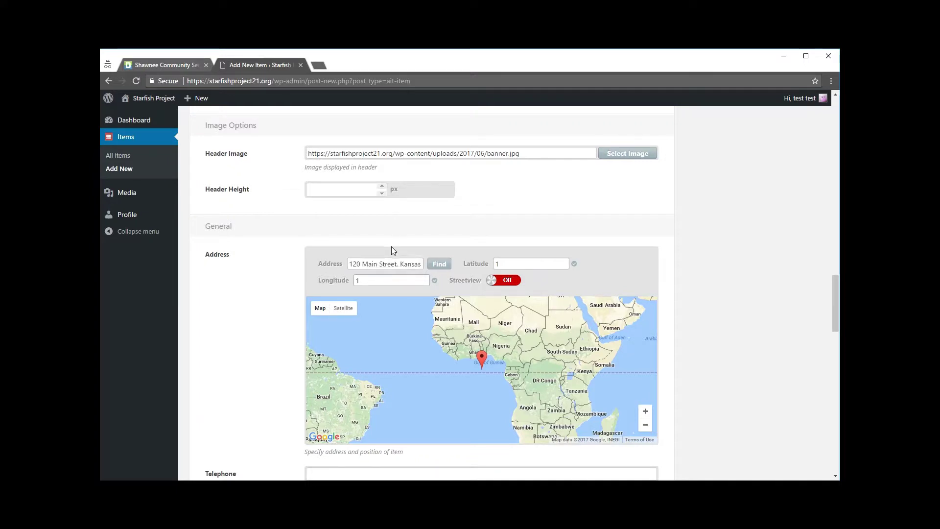
{"action": "left_click", "coordinate": [440, 265]}
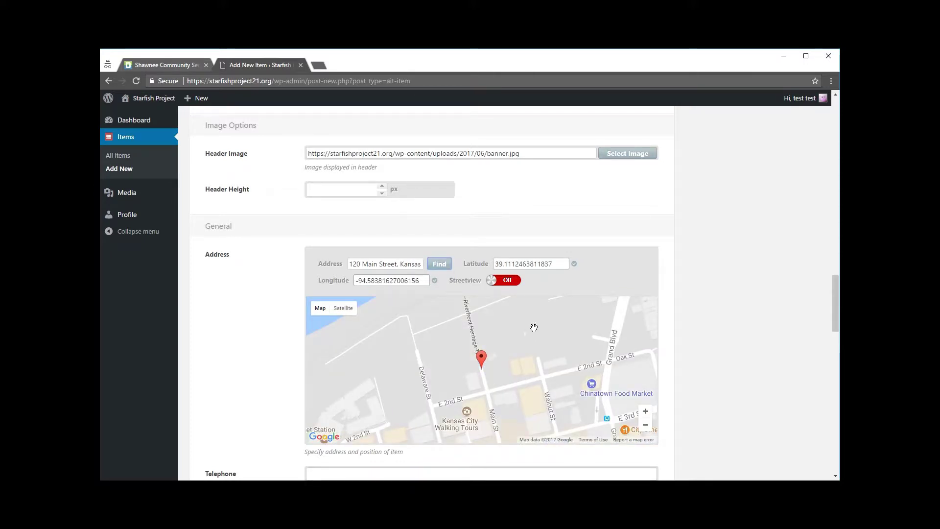
{"action": "scroll", "coordinate": [533, 330], "scroll_direction": "down", "scroll_amount": 1}
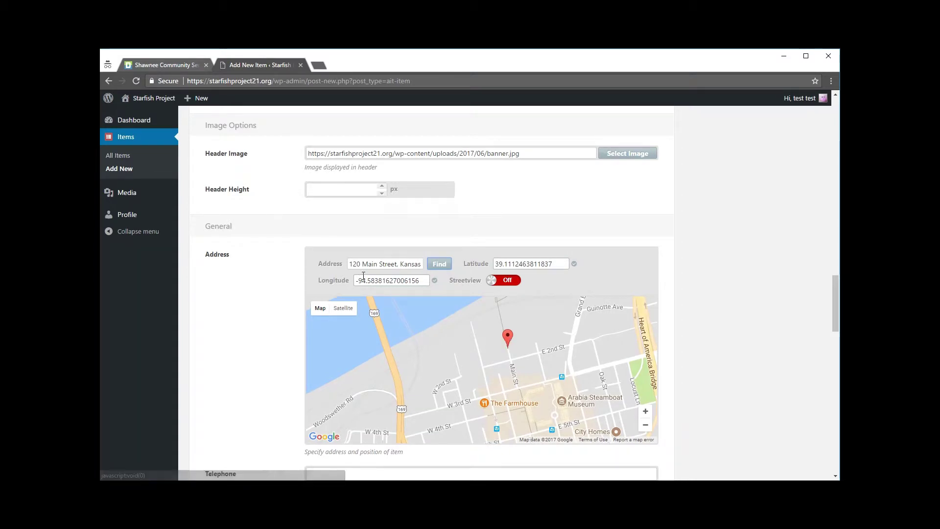
{"action": "scroll", "coordinate": [724, 317], "scroll_direction": "down", "scroll_amount": 3}
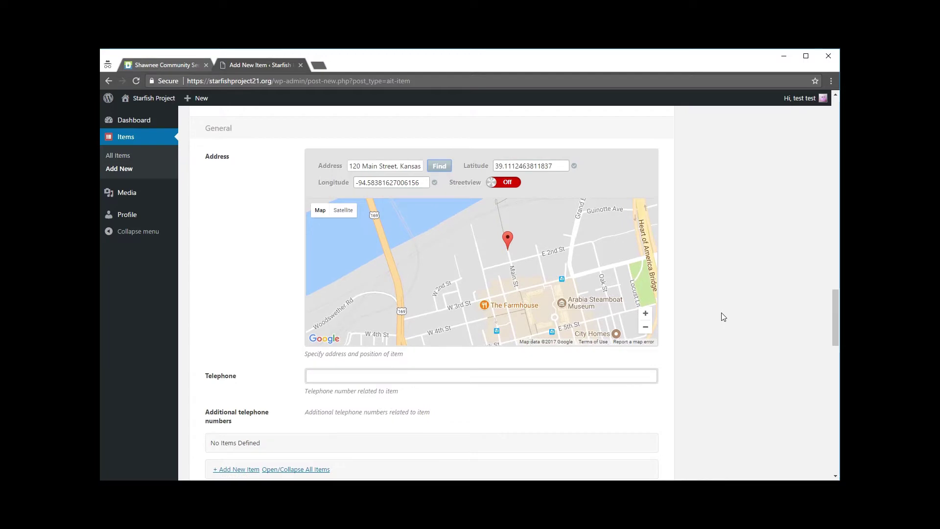
Paste the organisation's phone number into the Telephone field.
{"action": "left_click", "coordinate": [360, 324]}
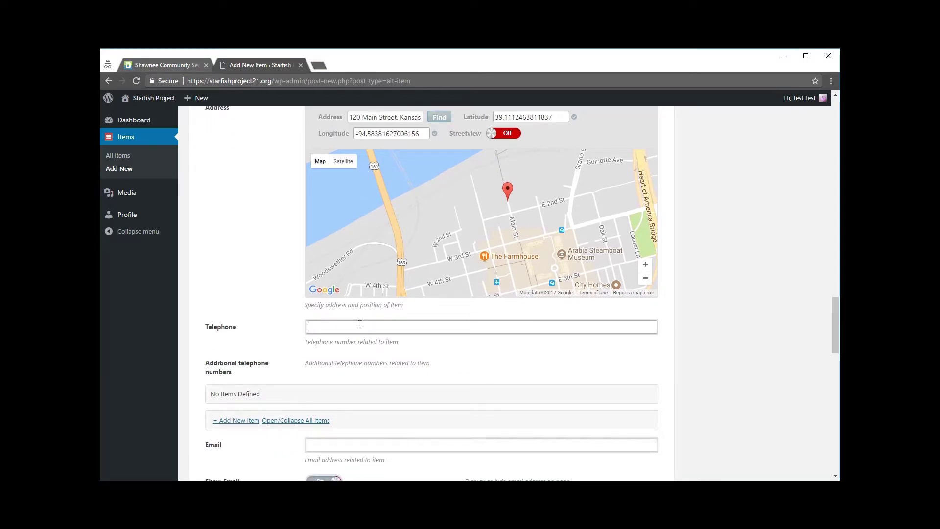
{"action": "key", "text": "ctrl+v"}
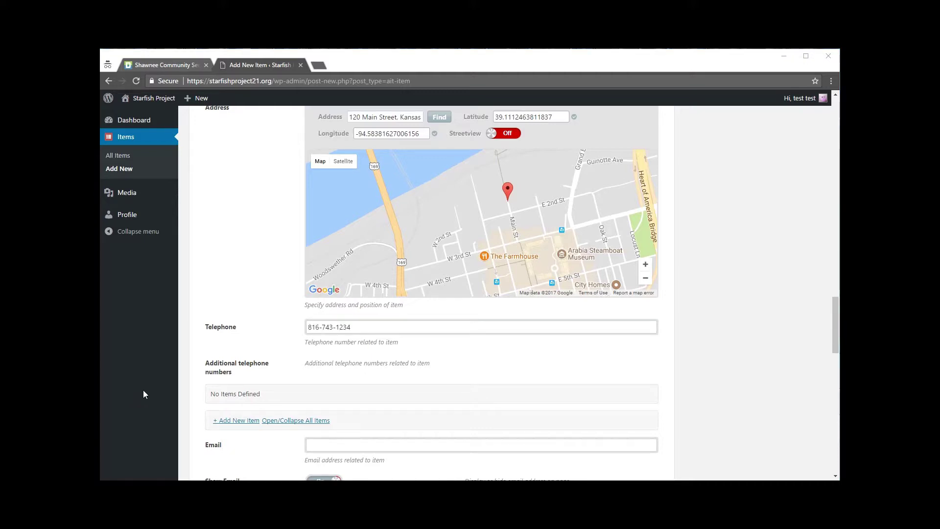
{"action": "scroll", "coordinate": [278, 316], "scroll_direction": "down", "scroll_amount": 1}
{"action": "scroll", "coordinate": [287, 288], "scroll_direction": "down", "scroll_amount": 1}
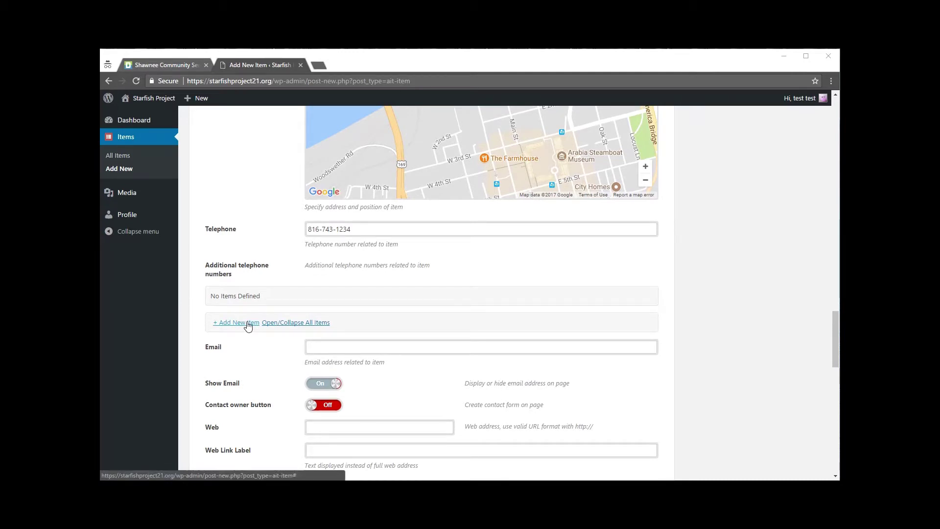
{"action": "scroll", "coordinate": [428, 322], "scroll_direction": "down", "scroll_amount": 1}
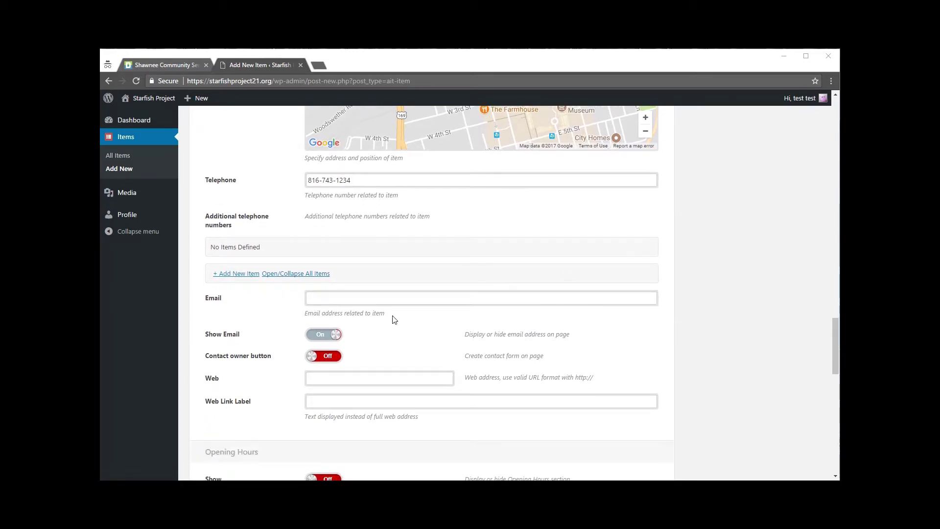
Type the contact e-mail into Email and leave Show Email On.
{"action": "left_click", "coordinate": [345, 299]}
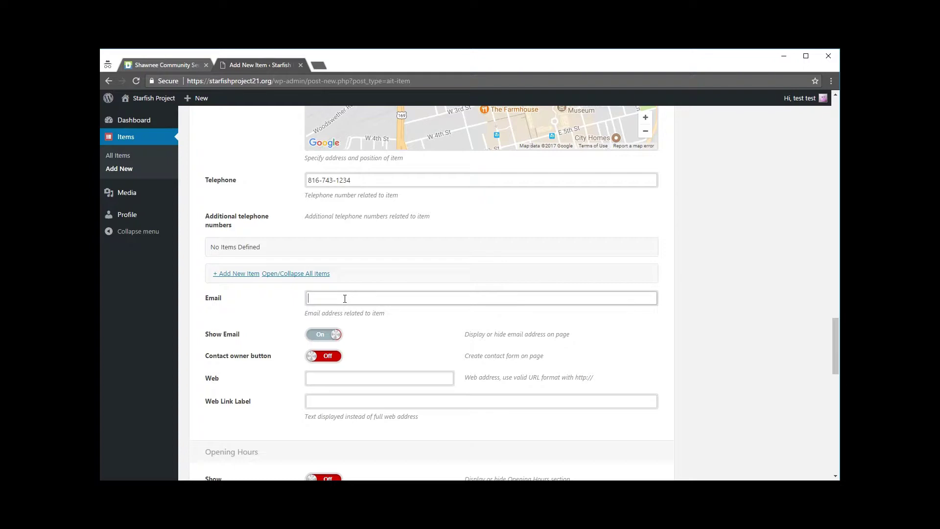
{"action": "type", "text": "youremailaddress@gmail.com"}
{"action": "left_click", "coordinate": [412, 333]}
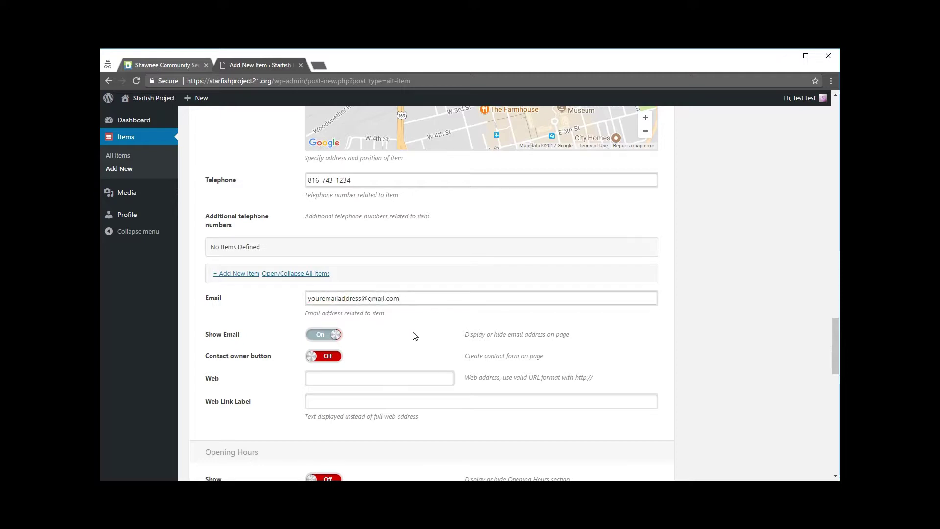
{"action": "scroll", "coordinate": [411, 333], "scroll_direction": "down", "scroll_amount": 1}
{"action": "left_click", "coordinate": [335, 289]}
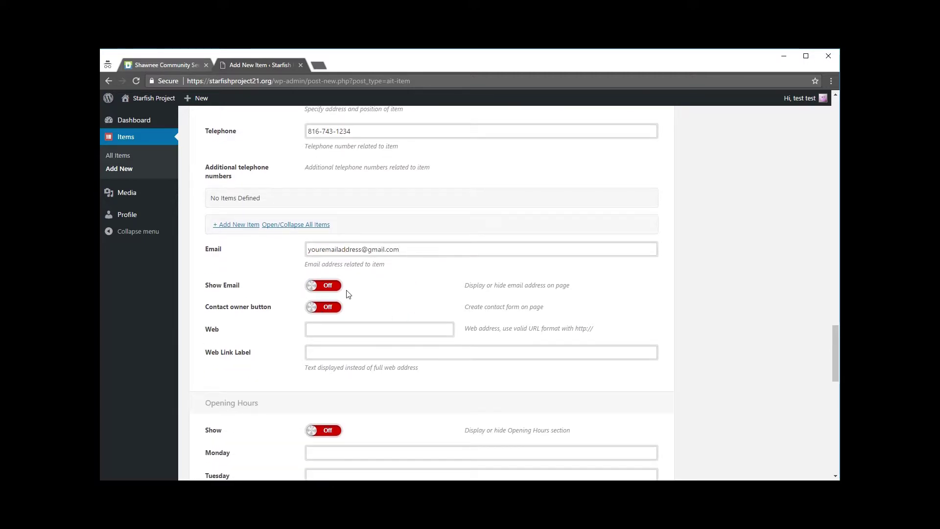
{"action": "left_click", "coordinate": [317, 287]}
Review the Shawnee Community Services page before filling the web link fields.
{"action": "left_click", "coordinate": [175, 63]}
{"action": "scroll", "coordinate": [670, 414], "scroll_direction": "down", "scroll_amount": 9}
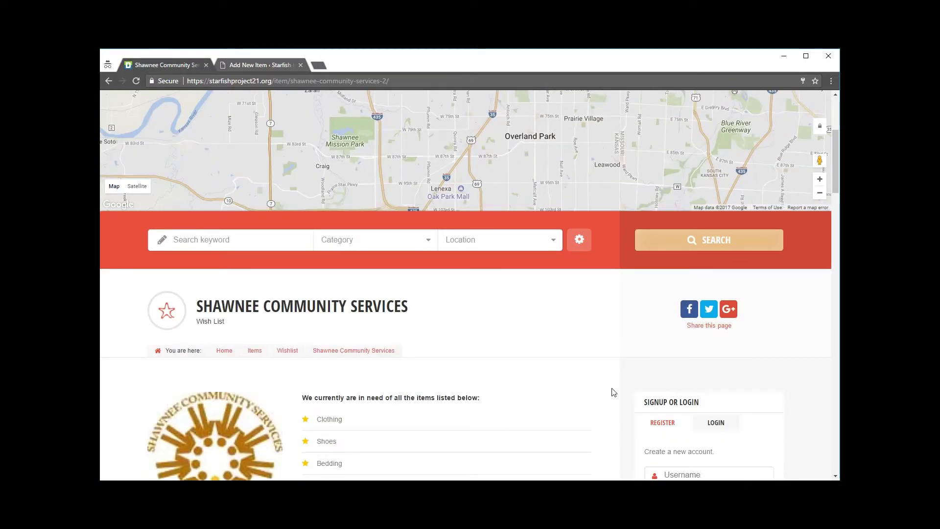
{"action": "scroll", "coordinate": [599, 381], "scroll_direction": "down", "scroll_amount": 10}
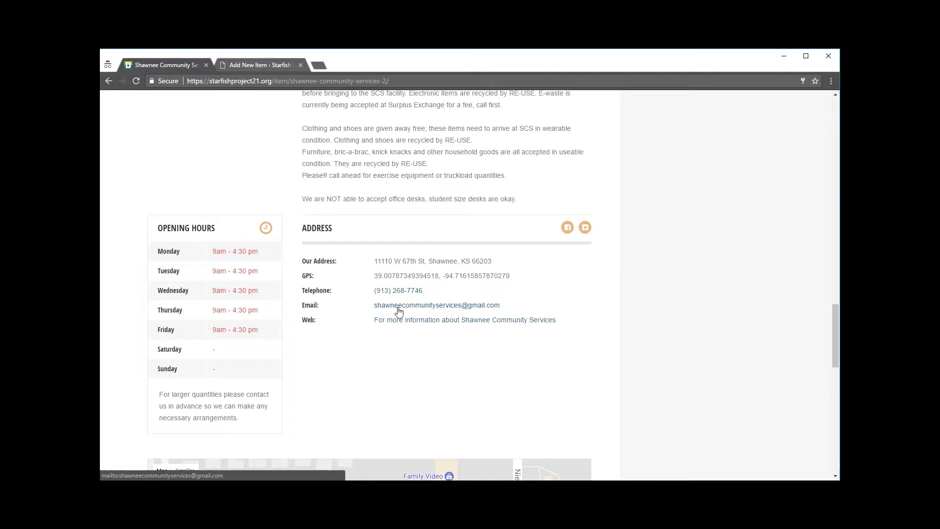
{"action": "left_click", "coordinate": [239, 66]}
{"action": "scroll", "coordinate": [468, 298], "scroll_direction": "down", "scroll_amount": 1}
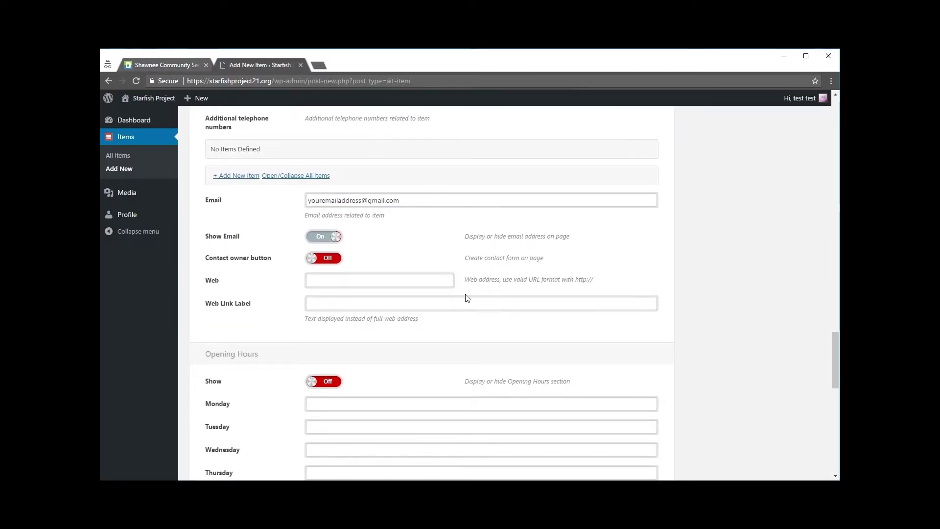
{"action": "left_click", "coordinate": [380, 281]}
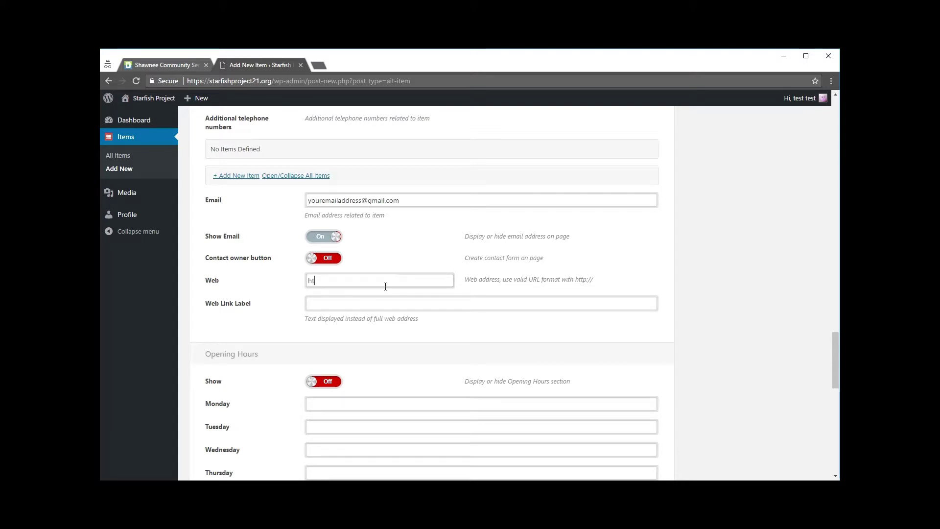
{"action": "type", "text": "https://google.com"}
{"action": "left_click_drag", "start_coordinate": [309, 280], "coordinate": [372, 280]}
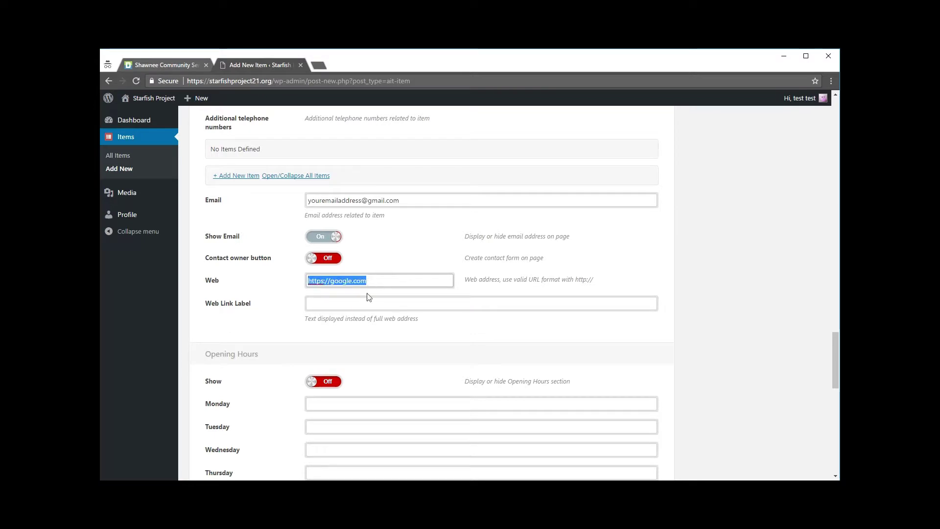
{"action": "left_click", "coordinate": [338, 302]}
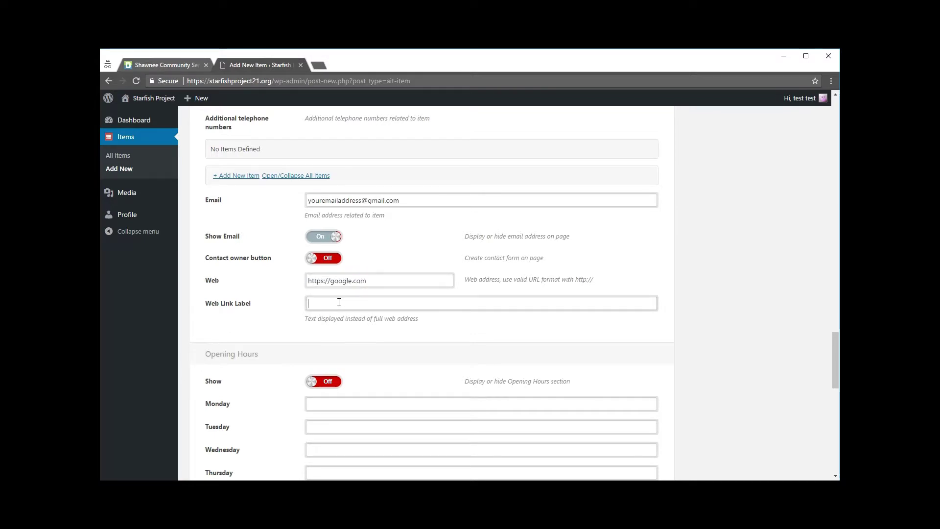
{"action": "type", "text": "View Our Wishlist"}
Re-check the Shawnee page, including its note about larger quantities.
{"action": "left_click", "coordinate": [150, 66]}
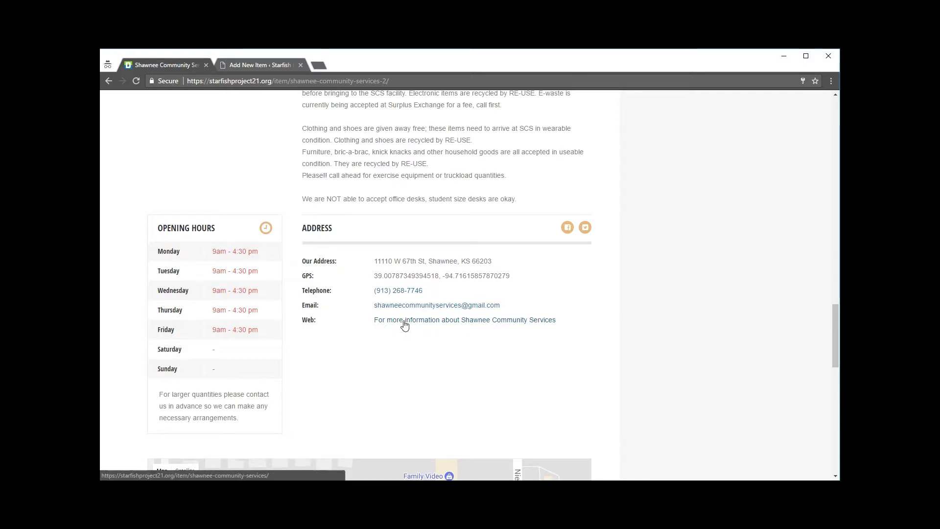
{"action": "key", "text": "ctrl+Tab"}
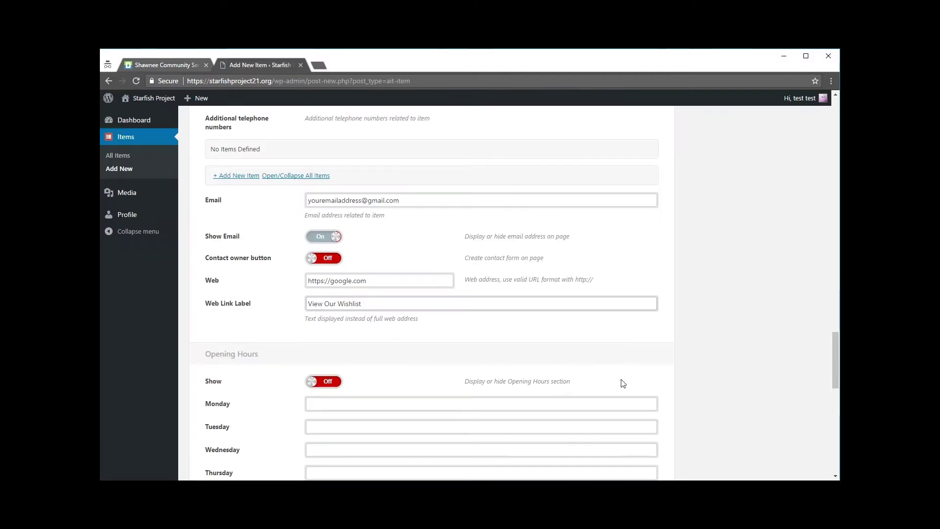
{"action": "scroll", "coordinate": [623, 383], "scroll_direction": "down", "scroll_amount": 3}
{"action": "left_click", "coordinate": [173, 63]}
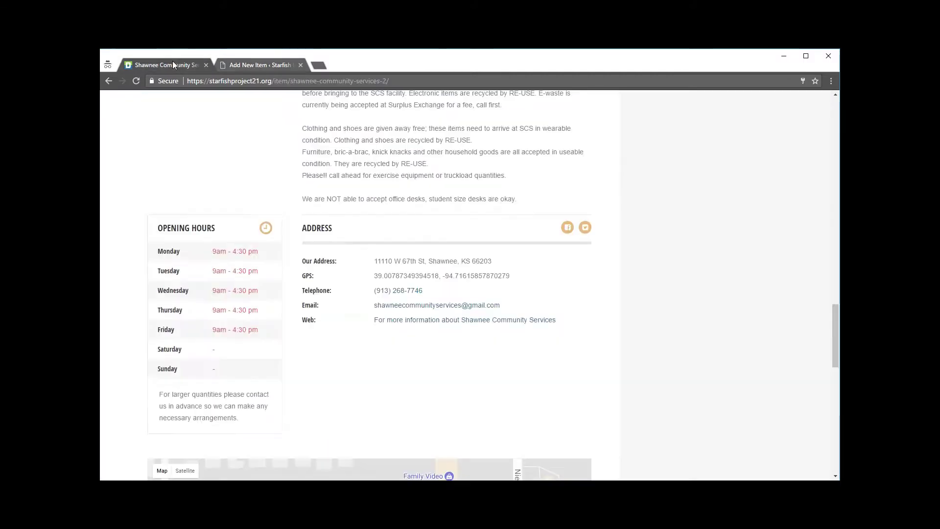
{"action": "left_click_drag", "start_coordinate": [158, 391], "coordinate": [221, 417]}
{"action": "left_click", "coordinate": [343, 395]}
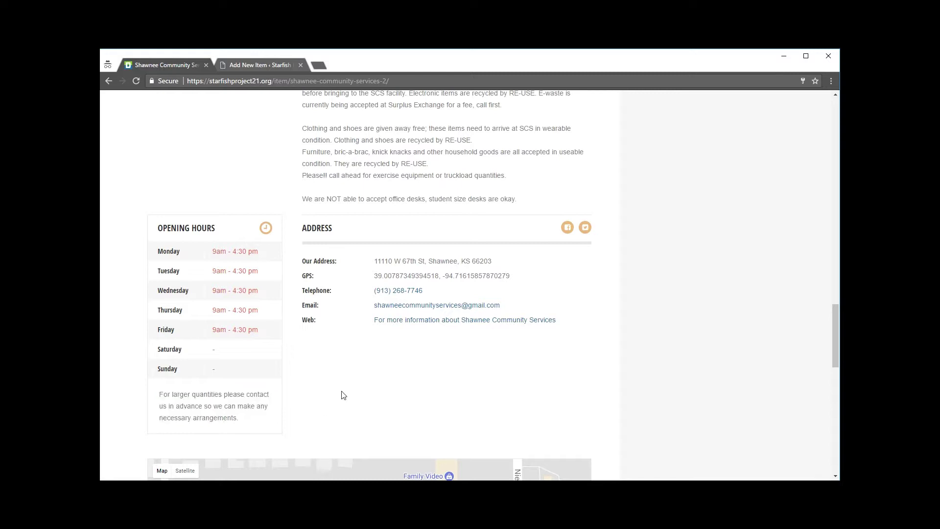
Turn on Opening Hours and set Monday, Wednesday and Friday to 8am - 5pm.
{"action": "left_click", "coordinate": [260, 62]}
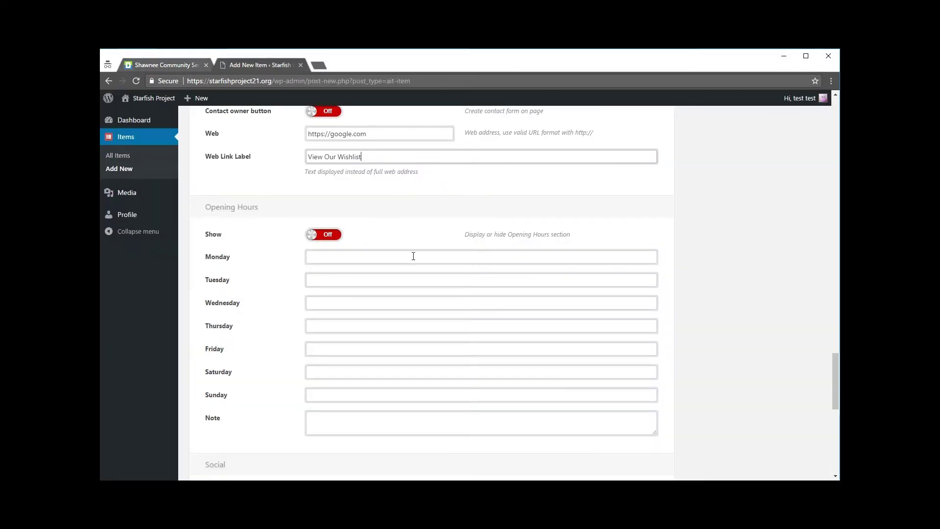
{"action": "left_click", "coordinate": [313, 235]}
{"action": "left_click", "coordinate": [328, 263]}
{"action": "type", "text": "8am - 5"}
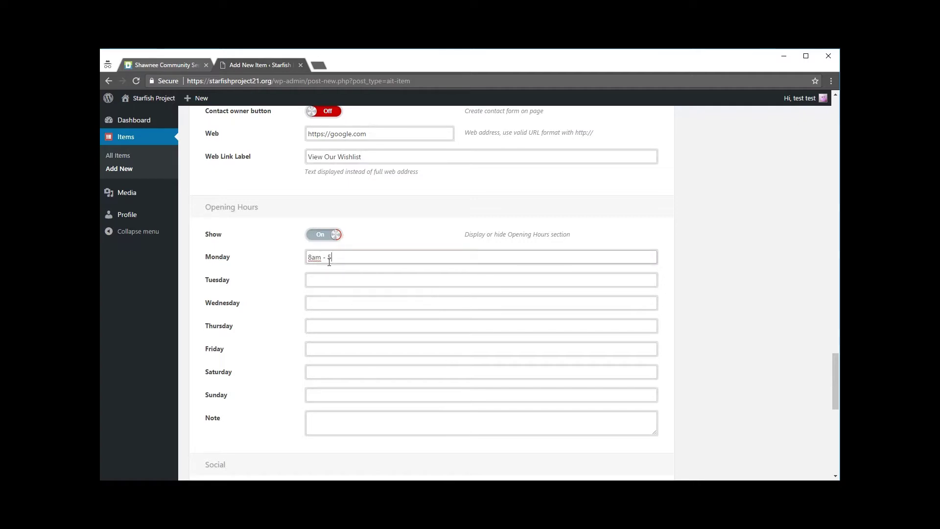
{"action": "left_click_drag", "start_coordinate": [357, 255], "coordinate": [302, 258]}
{"action": "key", "text": "ctrl+c"}
{"action": "left_click", "coordinate": [328, 301]}
{"action": "key", "text": "ctrl+v"}
{"action": "left_click", "coordinate": [332, 349]}
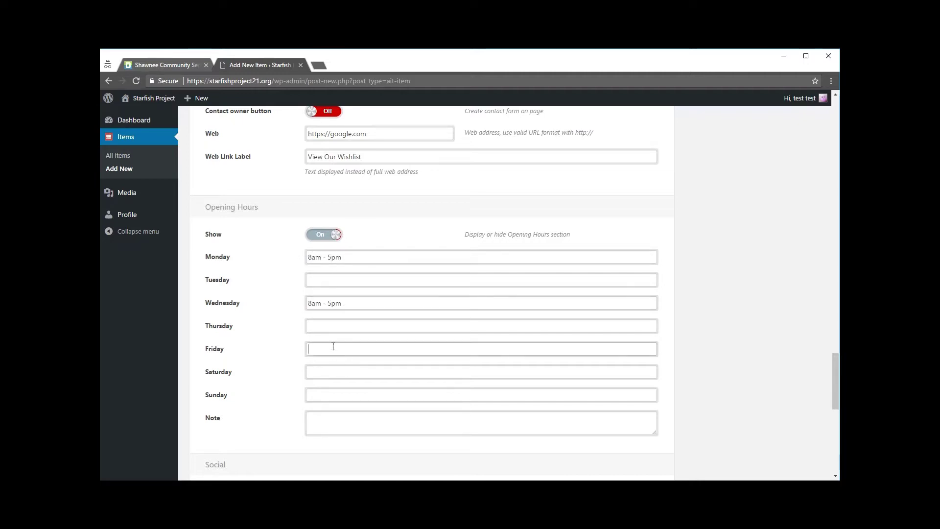
{"action": "key", "text": "ctrl+v"}
Mark Tuesday, Thursday, Saturday and Sunday as Closed.
{"action": "left_click", "coordinate": [330, 280]}
{"action": "type", "text": "Closed"}
{"action": "left_click_drag", "start_coordinate": [331, 280], "coordinate": [293, 283]}
{"action": "key", "text": "ctrl+c"}
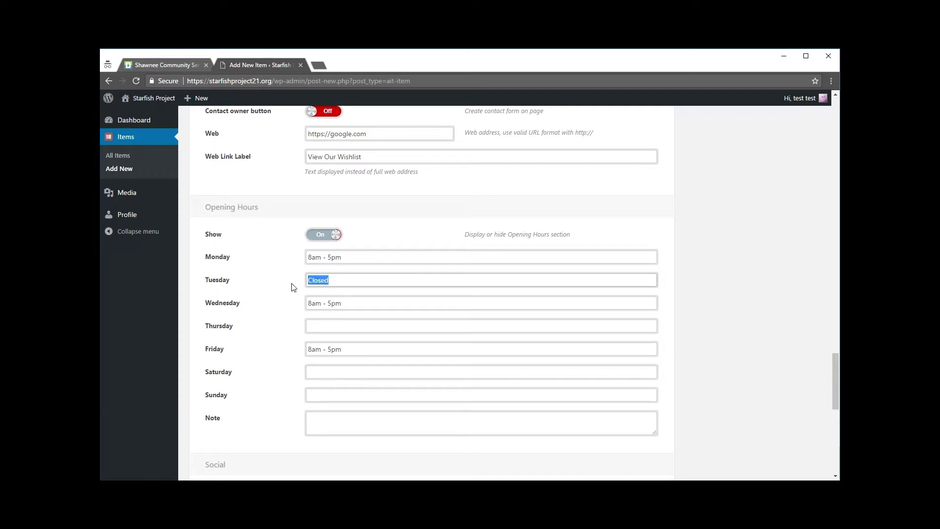
{"action": "left_click", "coordinate": [334, 326]}
{"action": "key", "text": "ctrl+v"}
{"action": "left_click", "coordinate": [333, 371]}
{"action": "key", "text": "ctrl+v"}
{"action": "left_click", "coordinate": [335, 398]}
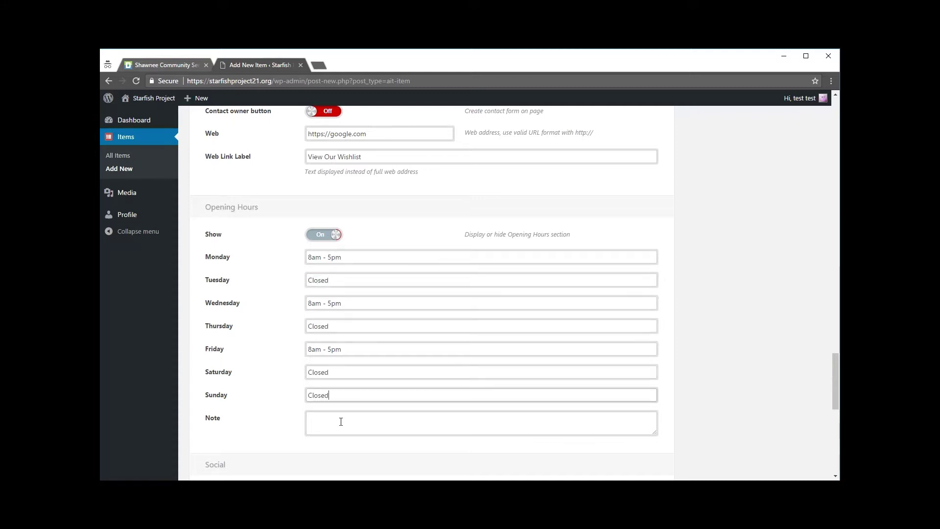
Add an opening hours note asking people to phone the listed number in an emergency.
{"action": "left_click", "coordinate": [341, 422]}
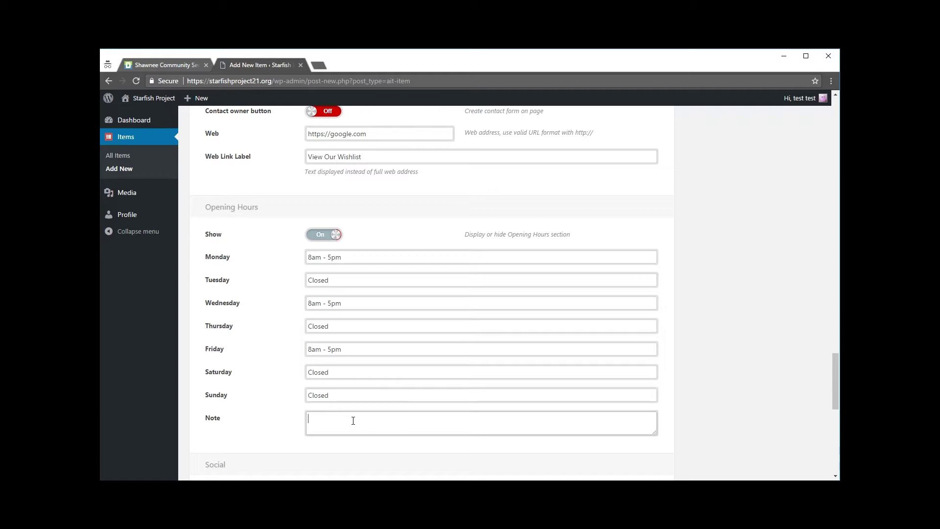
{"action": "type", "text": "If there is an emergency please give us a call at 913-130-1234."}
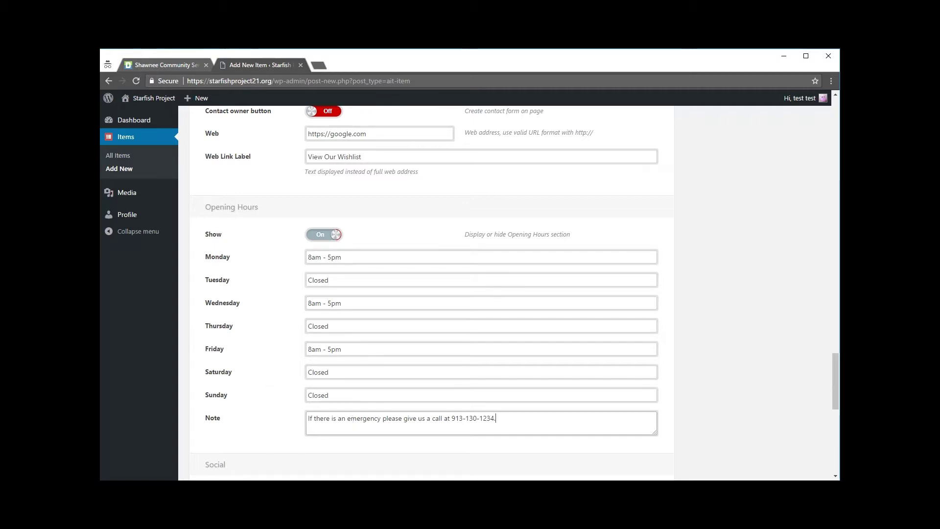
{"action": "scroll", "coordinate": [761, 308], "scroll_direction": "down", "scroll_amount": 5}
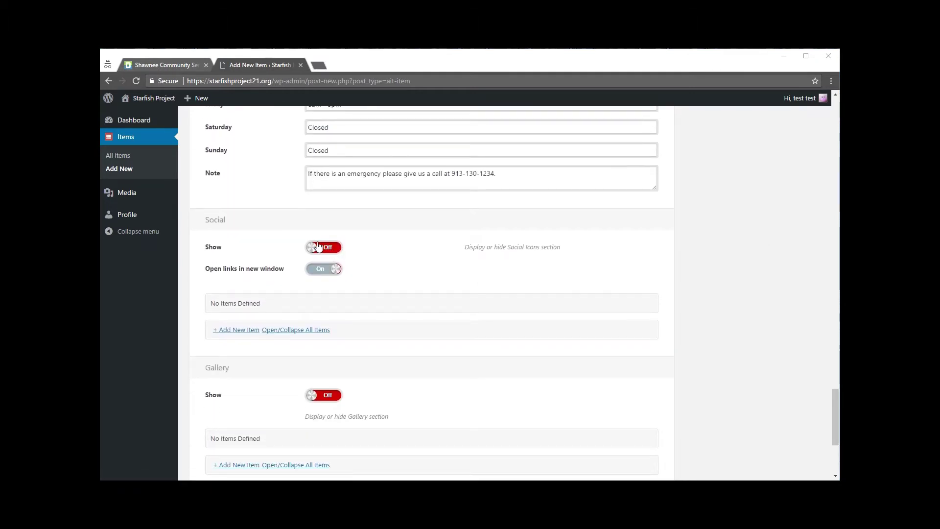
Switch the Social section On, keeping links opening in a new window.
{"action": "left_click", "coordinate": [178, 66]}
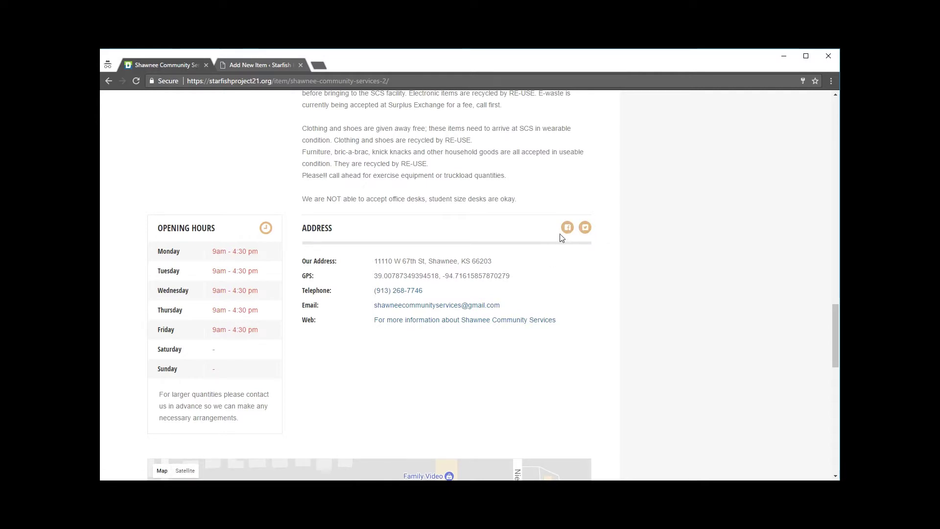
{"action": "left_click", "coordinate": [258, 66]}
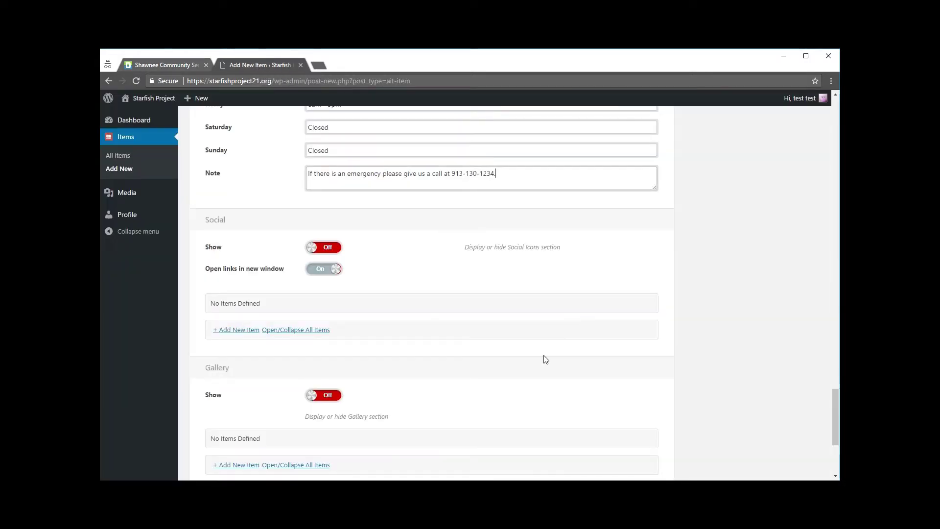
{"action": "left_click", "coordinate": [317, 248]}
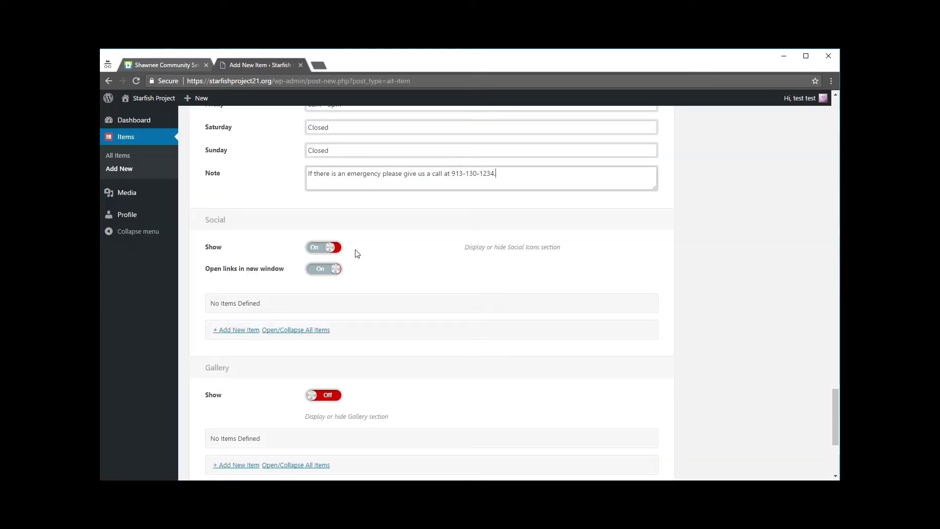
{"action": "left_click", "coordinate": [337, 270]}
{"action": "left_click", "coordinate": [323, 271]}
{"action": "scroll", "coordinate": [375, 274], "scroll_direction": "down", "scroll_amount": 1}
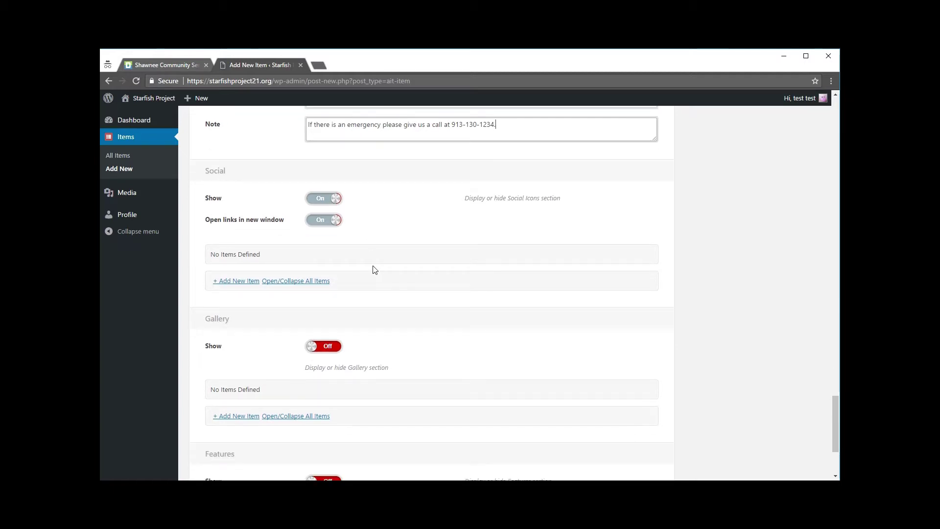
{"action": "left_click", "coordinate": [240, 281]}
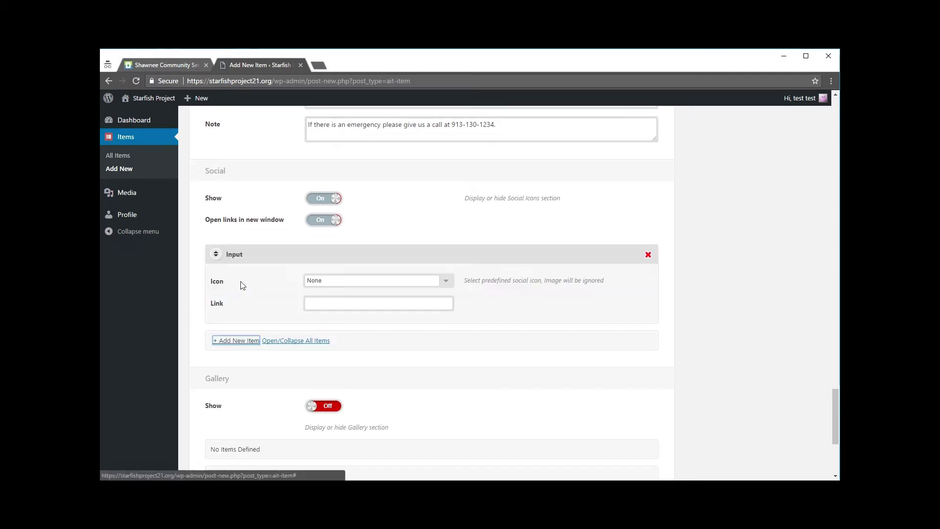
{"action": "left_click", "coordinate": [360, 282]}
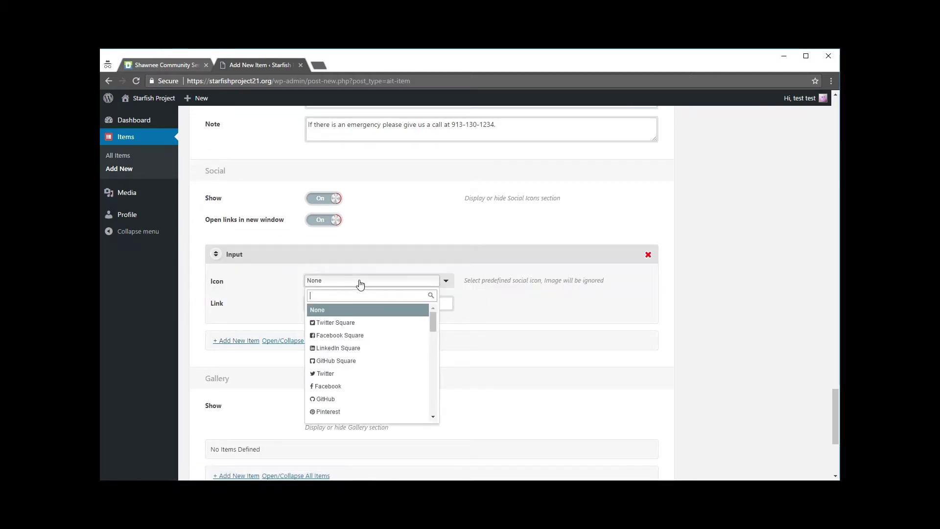
{"action": "left_click", "coordinate": [339, 335]}
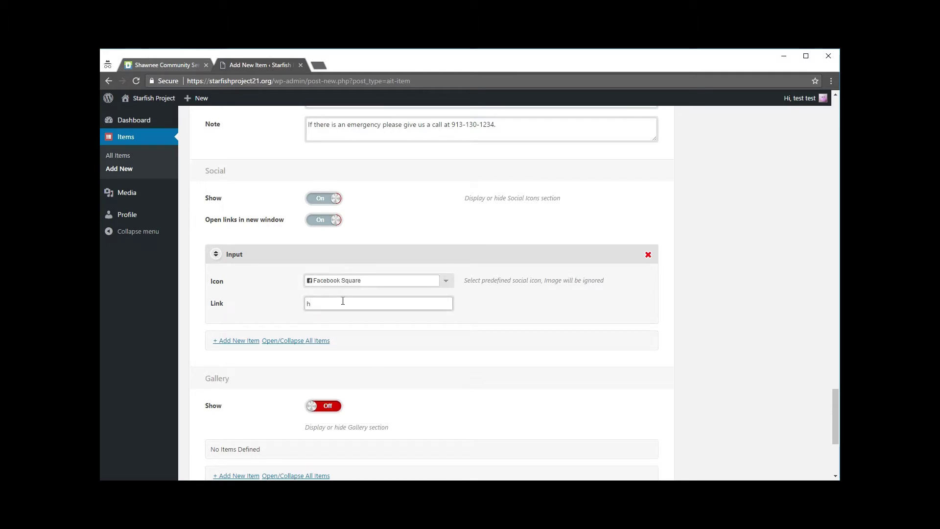
{"action": "type", "text": "s://facebook.com/yourpage"}
{"action": "scroll", "coordinate": [558, 312], "scroll_direction": "down", "scroll_amount": 1}
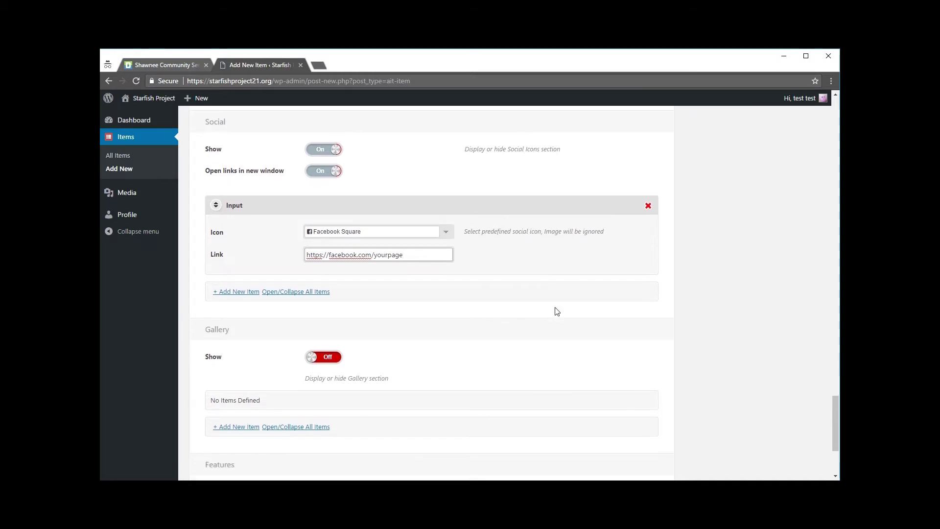
{"action": "left_click", "coordinate": [240, 293]}
{"action": "left_click", "coordinate": [407, 323]}
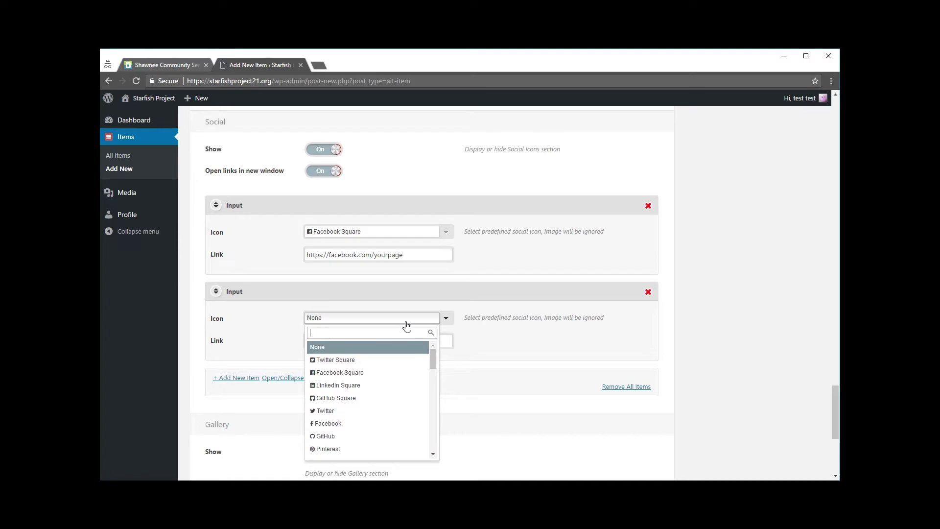
{"action": "left_click", "coordinate": [368, 360]}
{"action": "left_click", "coordinate": [375, 339]}
{"action": "type", "text": "https://twitter.com/yourpage"}
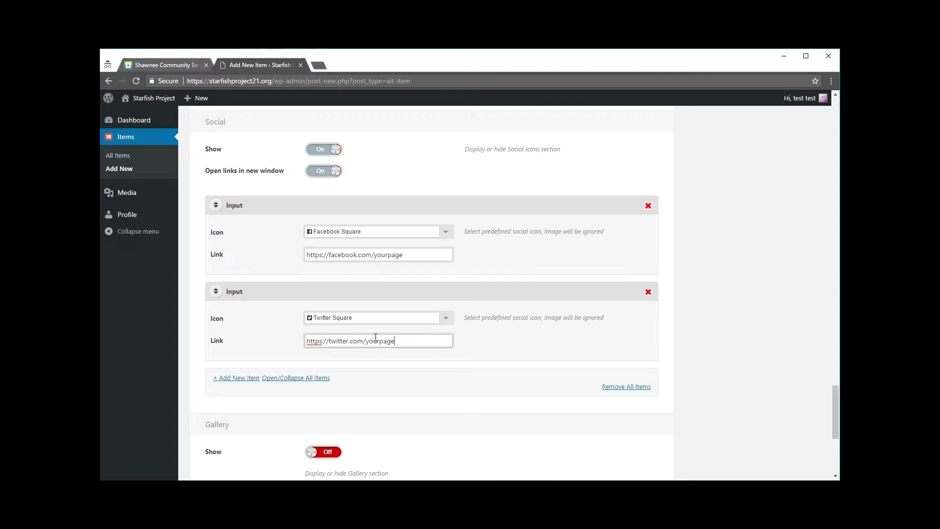
{"action": "scroll", "coordinate": [429, 353], "scroll_direction": "down", "scroll_amount": 1}
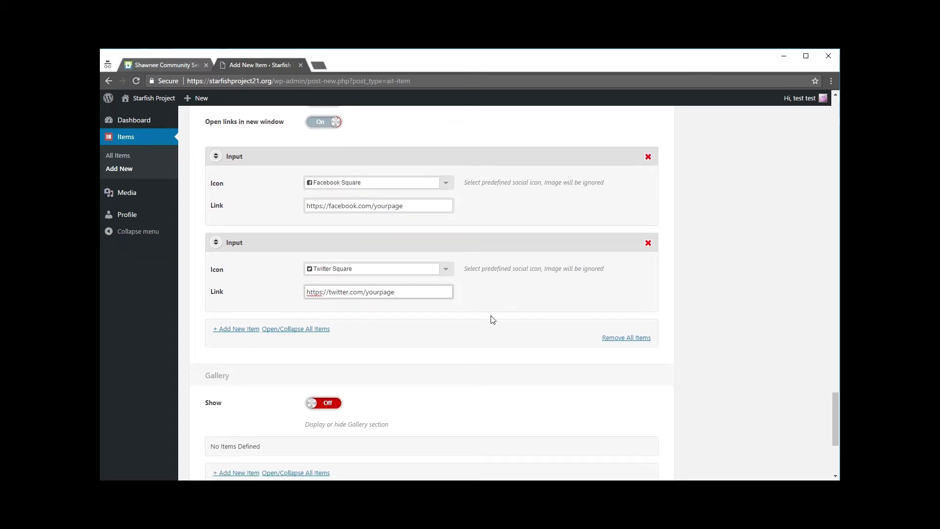
{"action": "scroll", "coordinate": [519, 301], "scroll_direction": "down", "scroll_amount": 2}
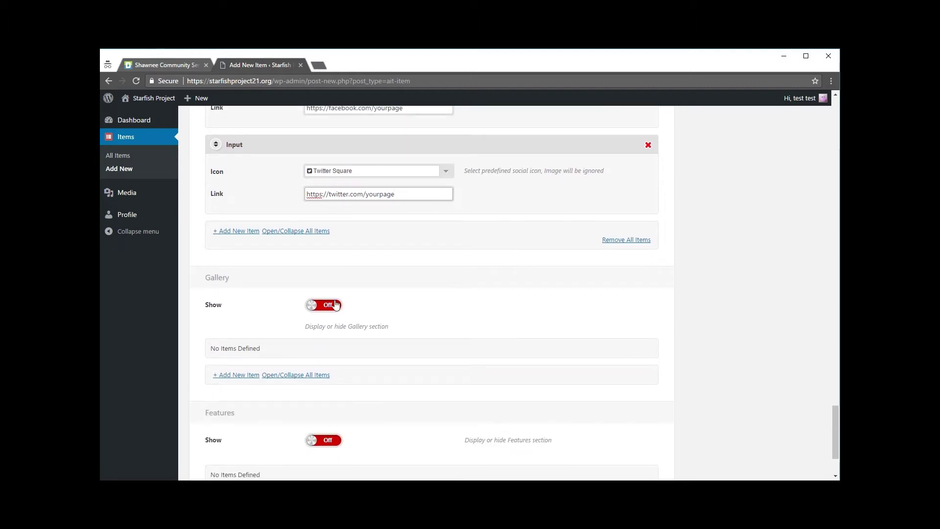
{"action": "left_click", "coordinate": [334, 308]}
{"action": "left_click", "coordinate": [334, 308]}
{"action": "left_click", "coordinate": [166, 65]}
{"action": "scroll", "coordinate": [248, 235], "scroll_direction": "up", "scroll_amount": 15}
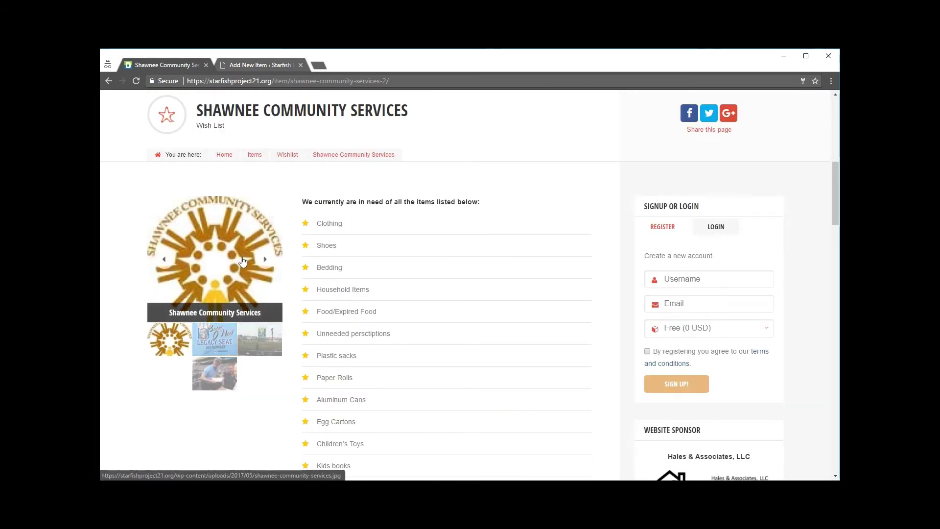
{"action": "left_click", "coordinate": [264, 262]}
{"action": "left_click", "coordinate": [266, 234]}
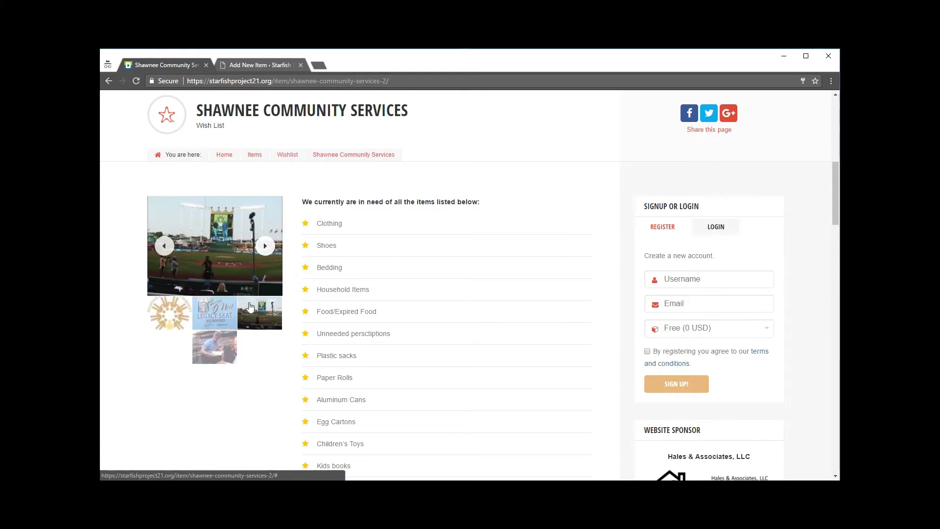
{"action": "left_click", "coordinate": [221, 250]}
{"action": "left_click", "coordinate": [675, 289]}
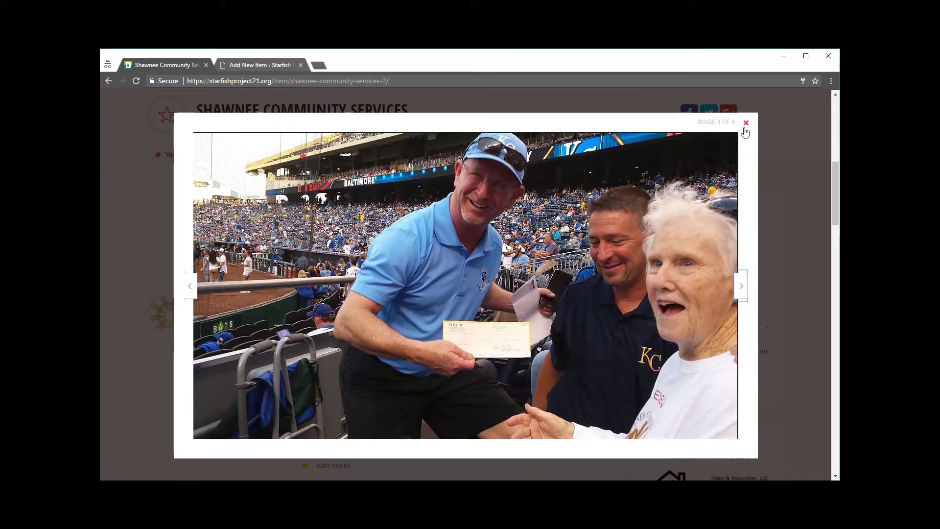
{"action": "left_click", "coordinate": [746, 123]}
{"action": "left_click", "coordinate": [254, 65]}
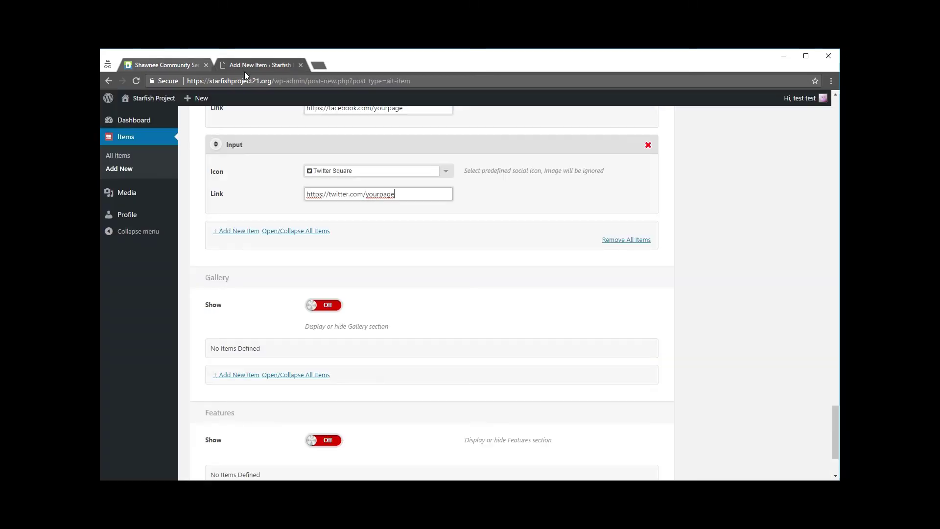
Turn on Gallery and add Gallery Item 1 with the gallery1.jpg image.
{"action": "left_click", "coordinate": [335, 307]}
{"action": "scroll", "coordinate": [436, 256], "scroll_direction": "down", "scroll_amount": 2}
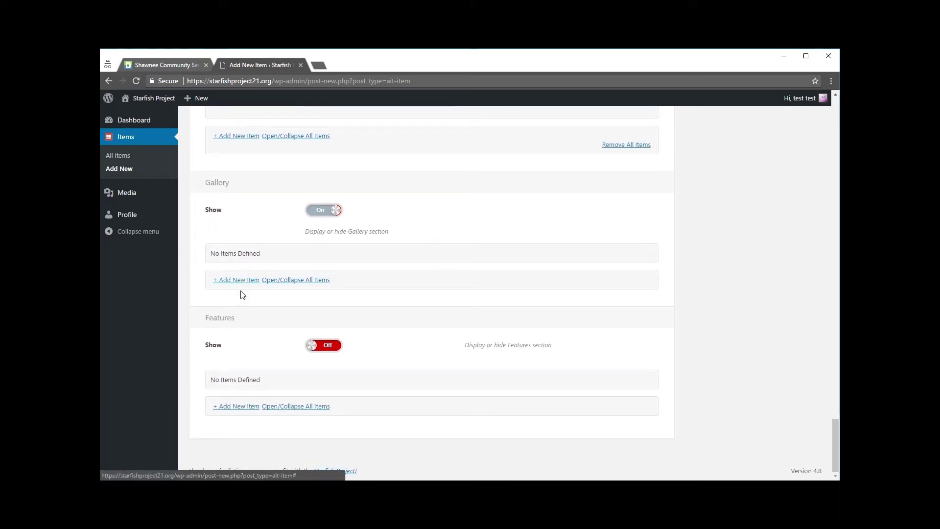
{"action": "left_click", "coordinate": [243, 280]}
{"action": "left_click", "coordinate": [448, 279]}
{"action": "type", "text": "Gallery Item 1"}
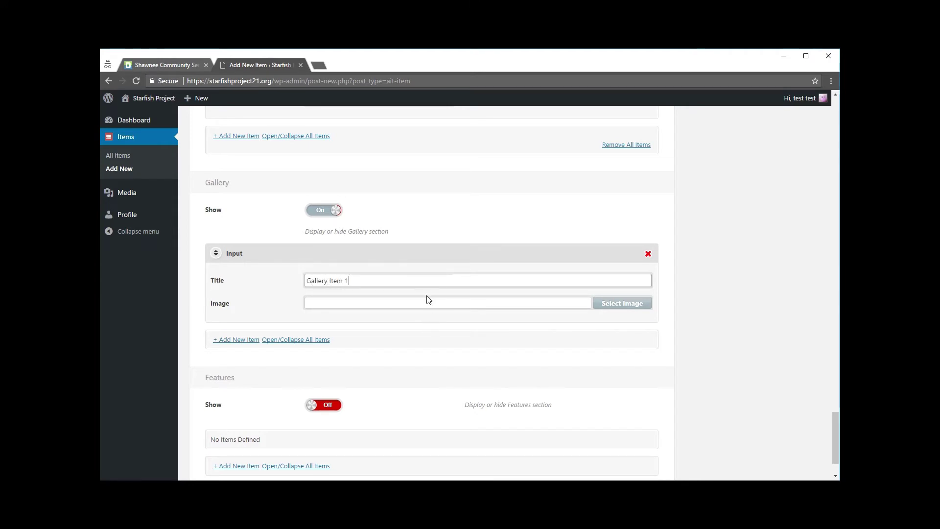
{"action": "left_click", "coordinate": [426, 300]}
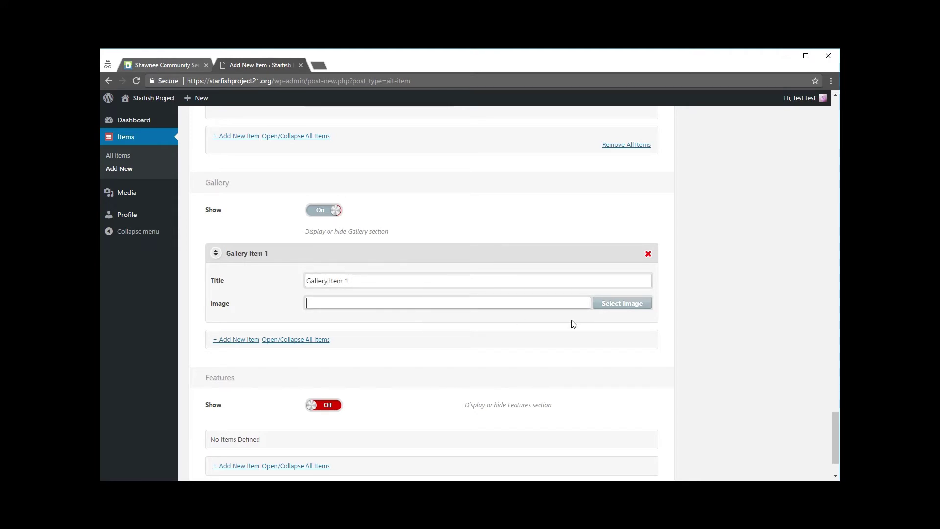
{"action": "left_click", "coordinate": [622, 303]}
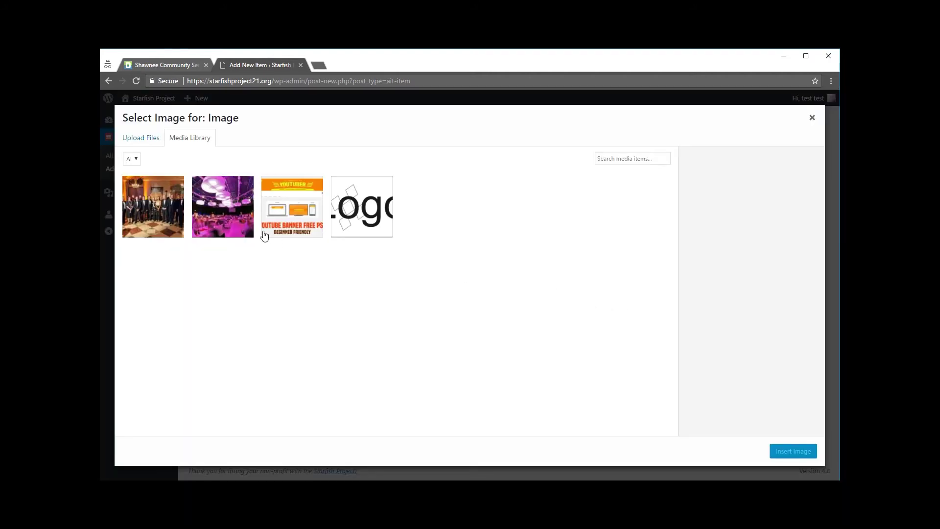
{"action": "left_click", "coordinate": [238, 217]}
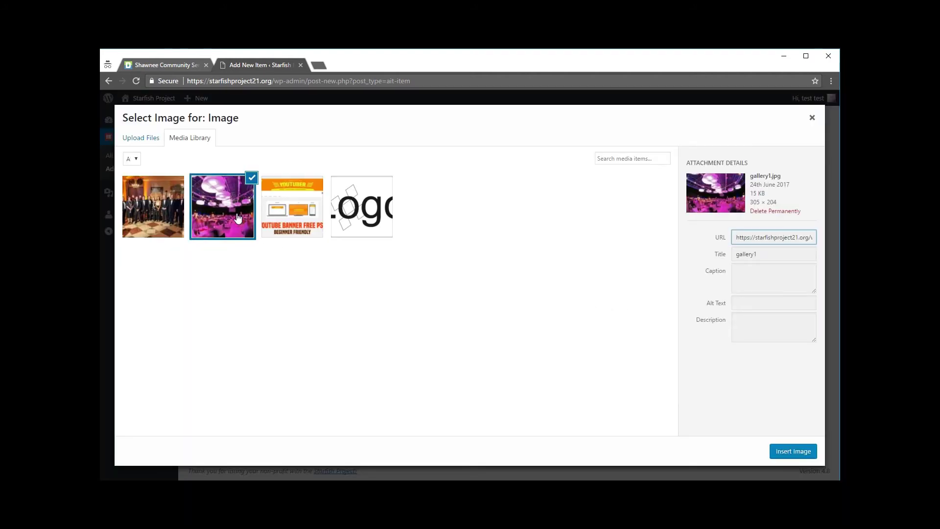
{"action": "left_click", "coordinate": [788, 451]}
Add Gallery Item 2 using gallery2.jpg from the Media Library.
{"action": "scroll", "coordinate": [589, 334], "scroll_direction": "down", "scroll_amount": 1}
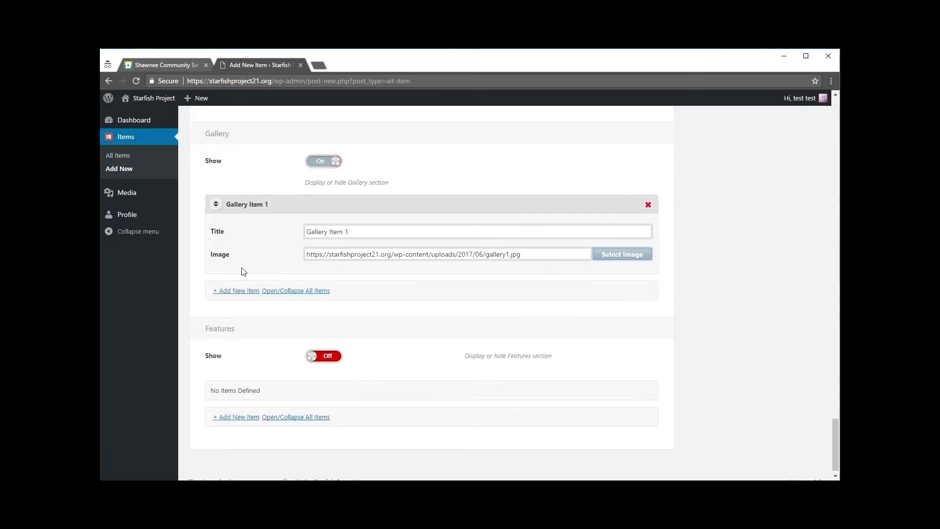
{"action": "left_click", "coordinate": [228, 291]}
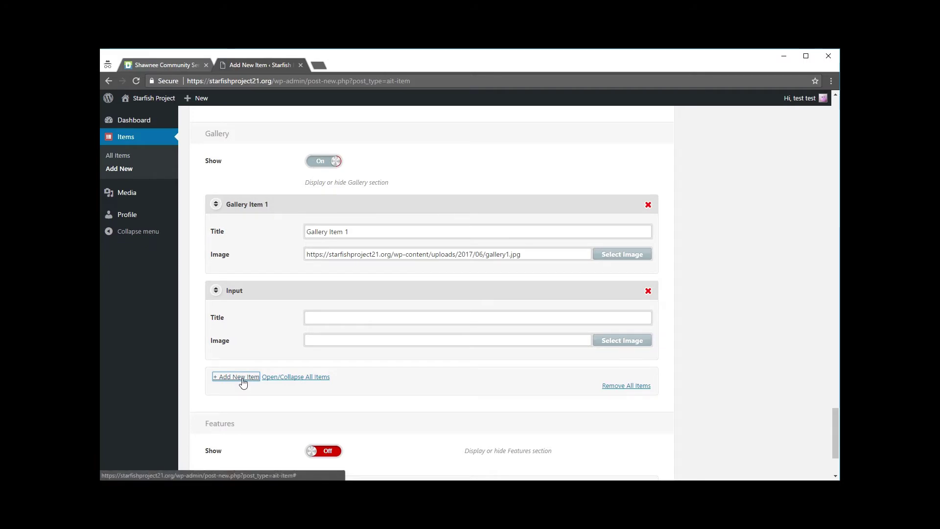
{"action": "left_click", "coordinate": [358, 317]}
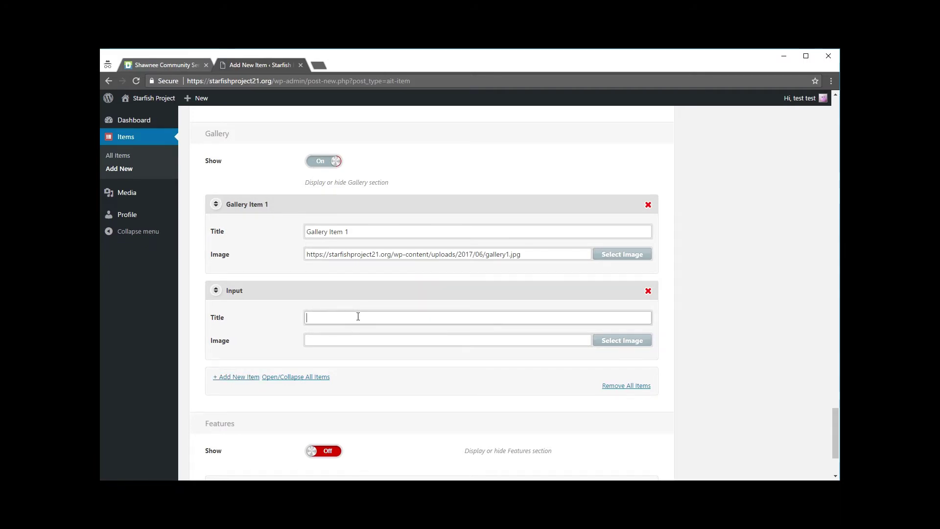
{"action": "type", "text": "Gallery Item"}
{"action": "left_click", "coordinate": [623, 342]}
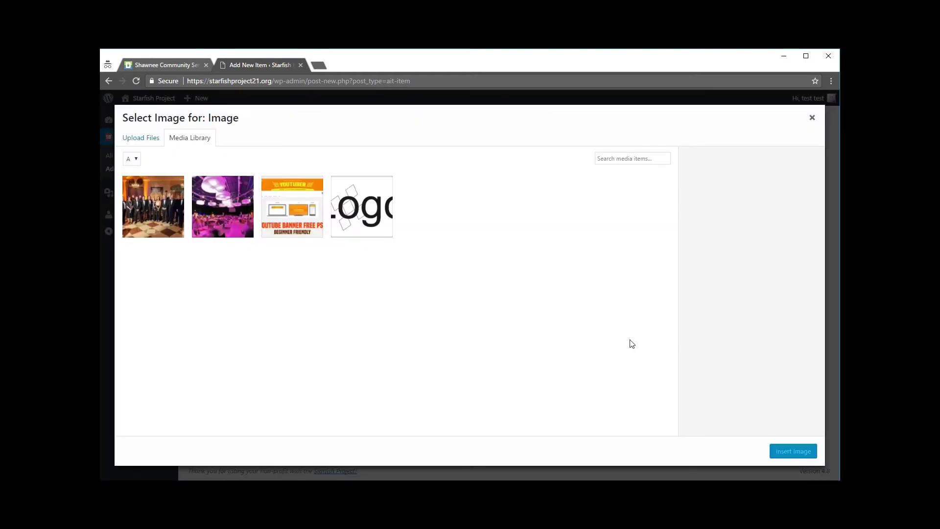
{"action": "left_click", "coordinate": [249, 207]}
{"action": "left_click", "coordinate": [166, 210]}
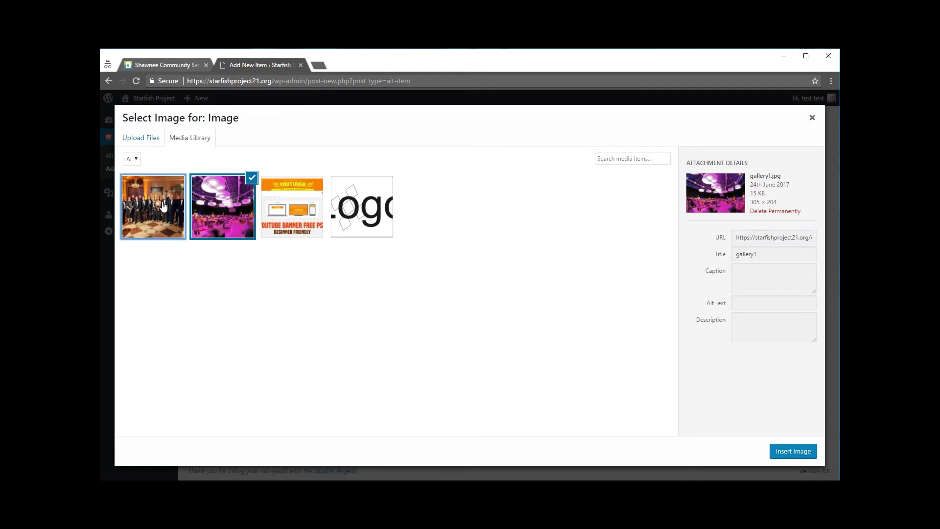
{"action": "left_click", "coordinate": [794, 452]}
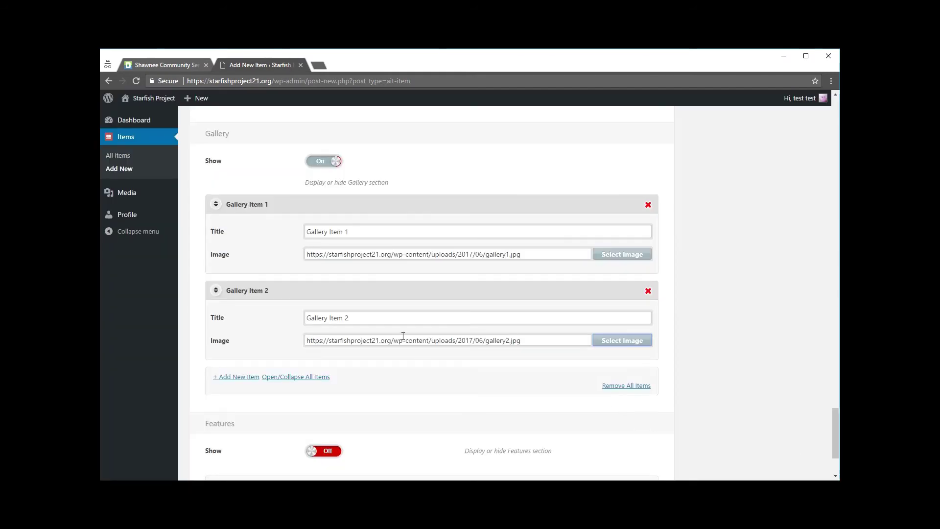
{"action": "scroll", "coordinate": [398, 313], "scroll_direction": "down", "scroll_amount": 2}
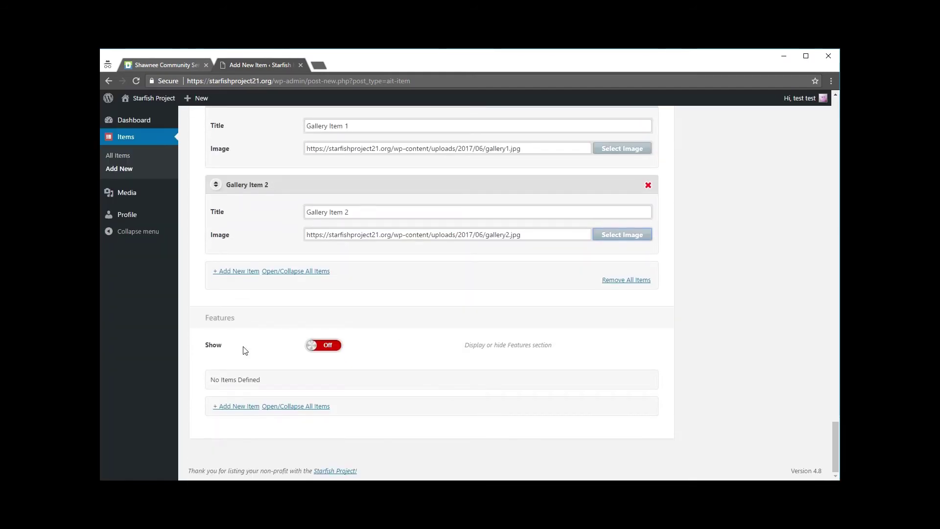
Keep Features switched on, then view the Shawnee listing's Convenient Drop Off and Donate features.
{"action": "left_click", "coordinate": [325, 347]}
{"action": "left_click", "coordinate": [325, 346]}
{"action": "left_click", "coordinate": [176, 63]}
{"action": "scroll", "coordinate": [421, 391], "scroll_direction": "down", "scroll_amount": 15}
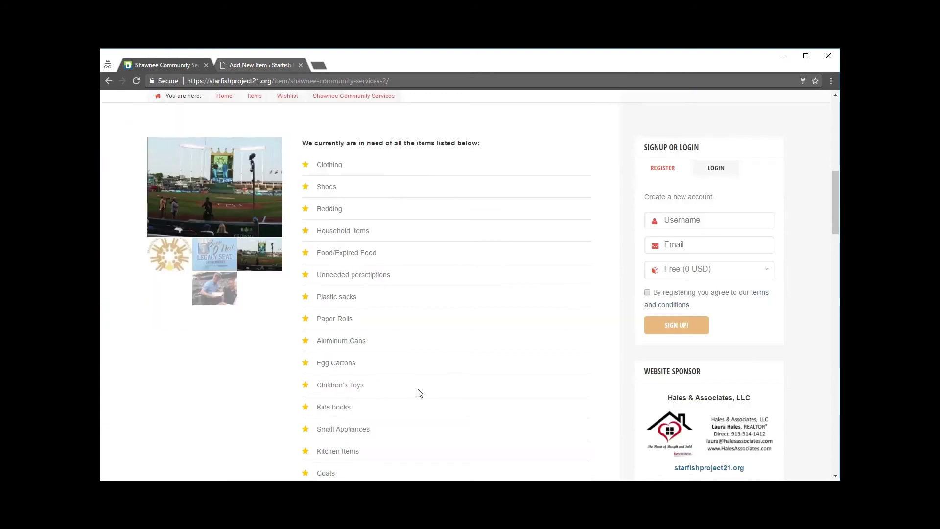
{"action": "scroll", "coordinate": [426, 389], "scroll_direction": "down", "scroll_amount": 8}
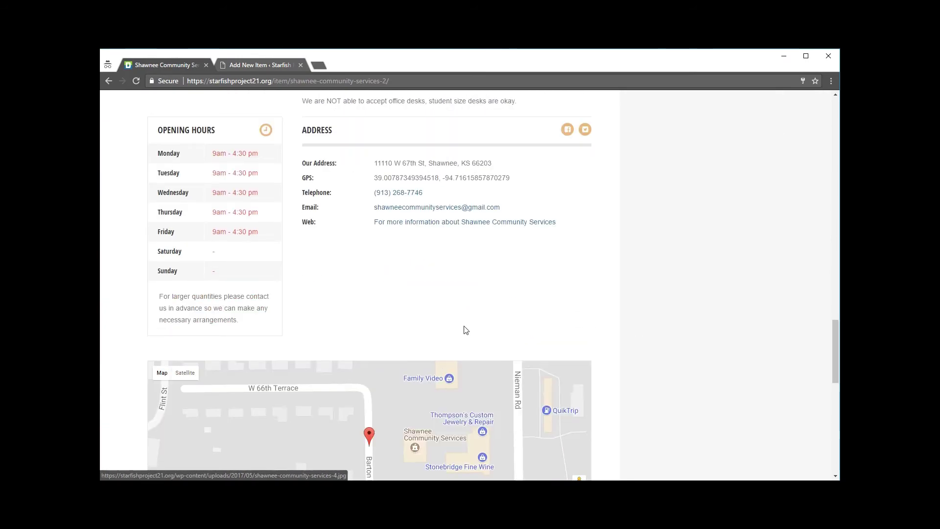
{"action": "scroll", "coordinate": [466, 332], "scroll_direction": "down", "scroll_amount": 1}
{"action": "scroll", "coordinate": [468, 343], "scroll_direction": "down", "scroll_amount": 5}
{"action": "mouse_move", "coordinate": [355, 348]}
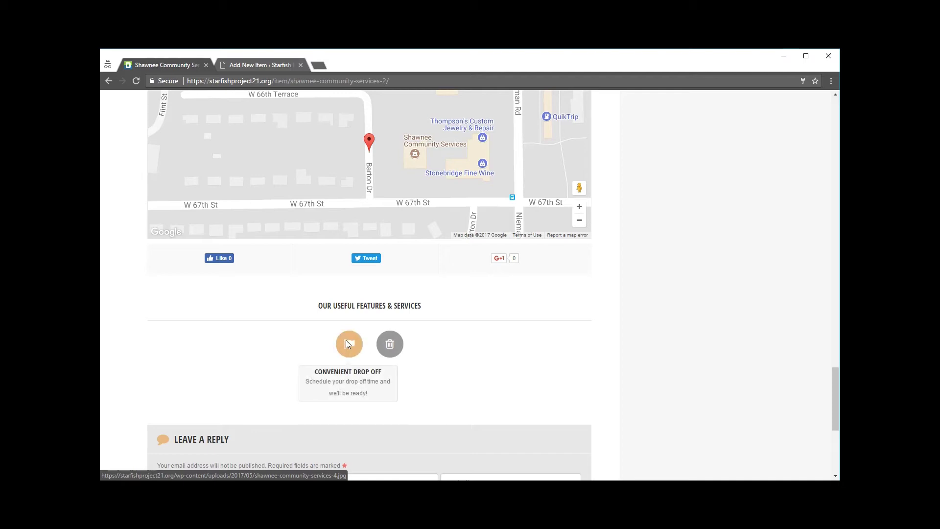
{"action": "mouse_move", "coordinate": [393, 338]}
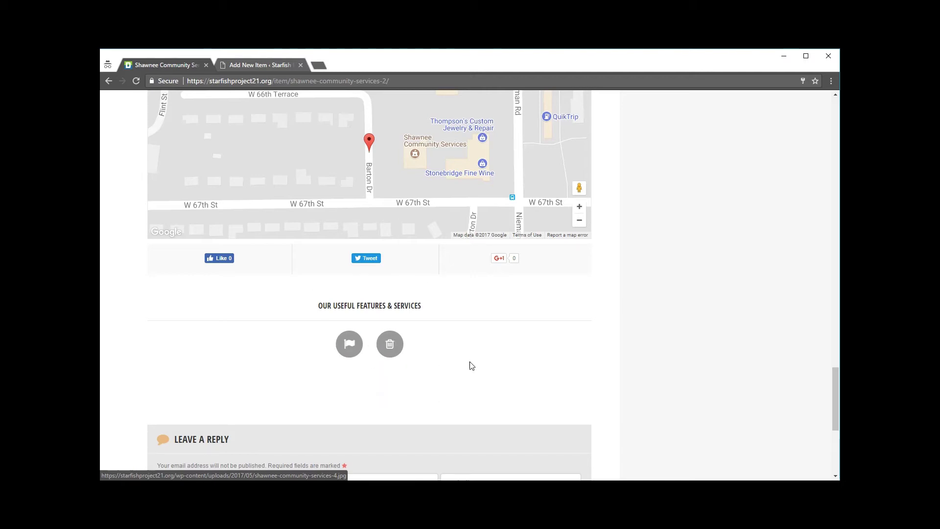
Add a Heart-icon feature 'Donate Today' described as 'View our wishlist for our needed items~!'.
{"action": "left_click", "coordinate": [257, 66]}
{"action": "left_click", "coordinate": [332, 346]}
{"action": "left_click", "coordinate": [337, 345]}
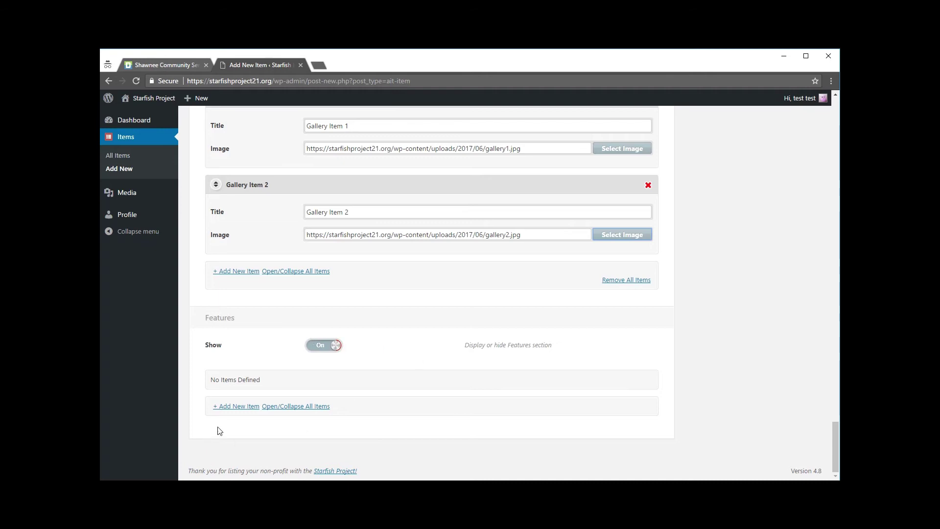
{"action": "left_click", "coordinate": [233, 406]}
{"action": "scroll", "coordinate": [323, 352], "scroll_direction": "down", "scroll_amount": 2}
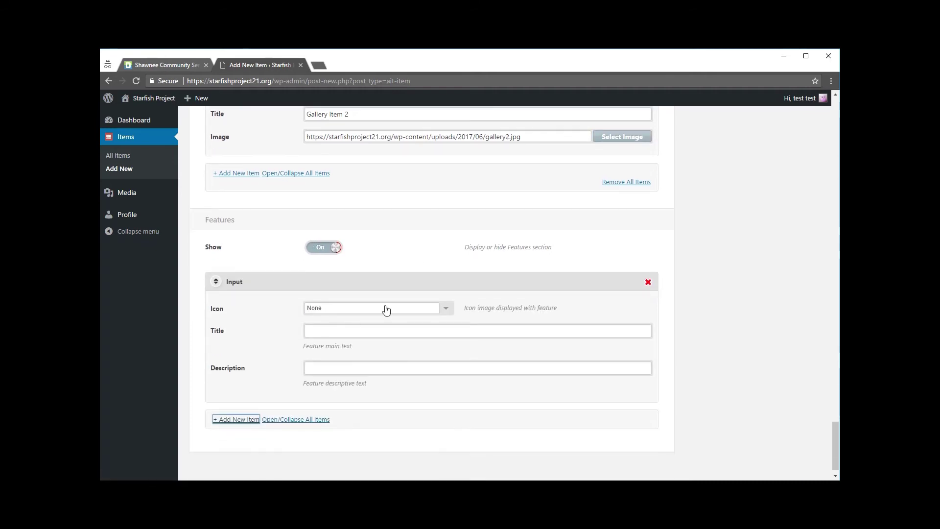
{"action": "left_click", "coordinate": [446, 309]}
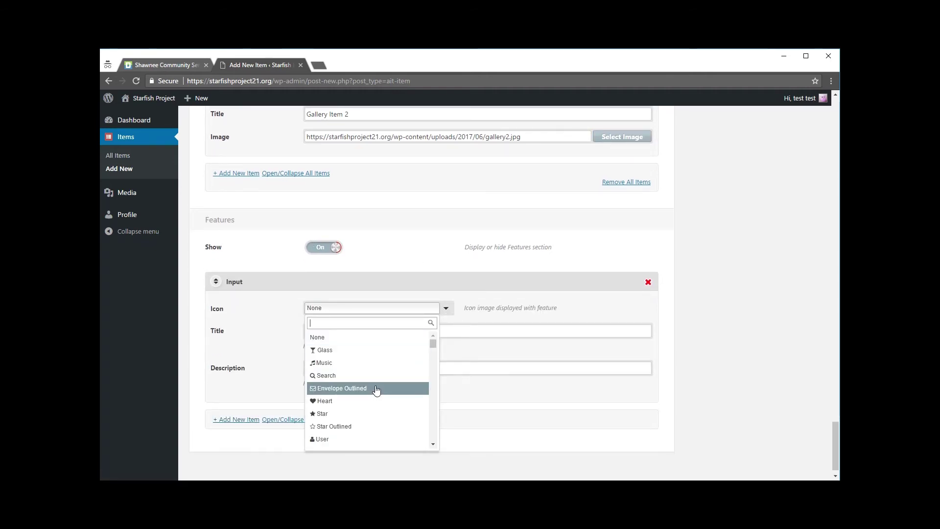
{"action": "left_click", "coordinate": [360, 399]}
{"action": "left_click", "coordinate": [341, 328]}
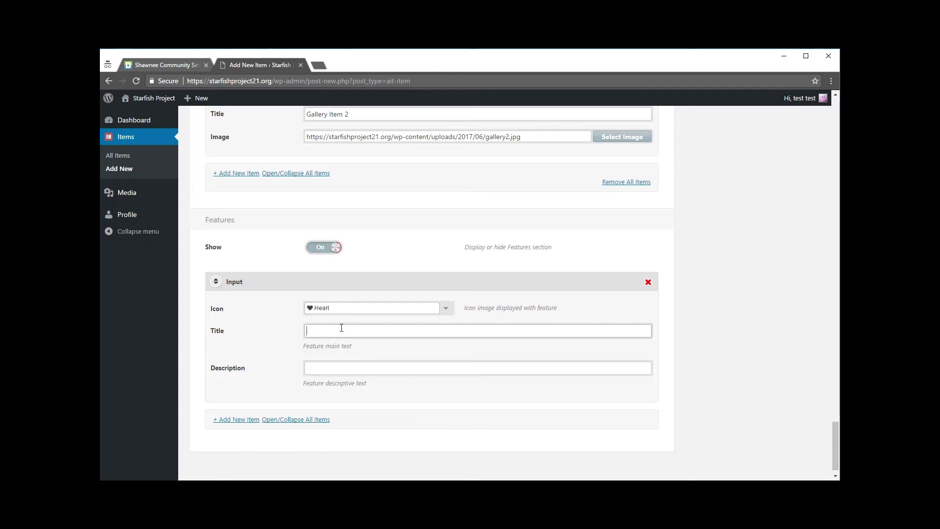
{"action": "type", "text": "Donate Today"}
{"action": "left_click", "coordinate": [316, 368]}
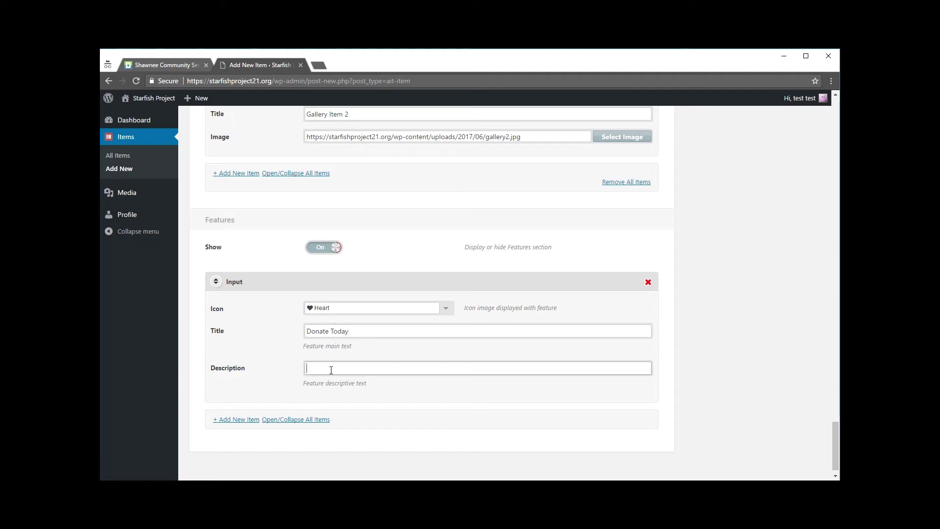
{"action": "type", "text": "View our wishlist for our needed items~!"}
{"action": "scroll", "coordinate": [335, 359], "scroll_direction": "down", "scroll_amount": 1}
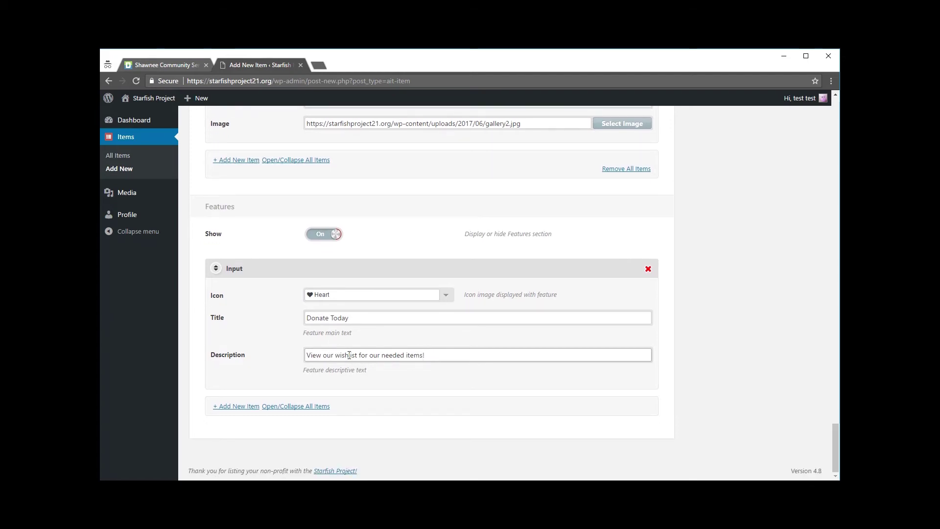
Add a User-icon feature 'Tax Deductions' with a description saying most items are tax deductible.
{"action": "left_click", "coordinate": [228, 406]}
{"action": "scroll", "coordinate": [245, 405], "scroll_direction": "down", "scroll_amount": 2}
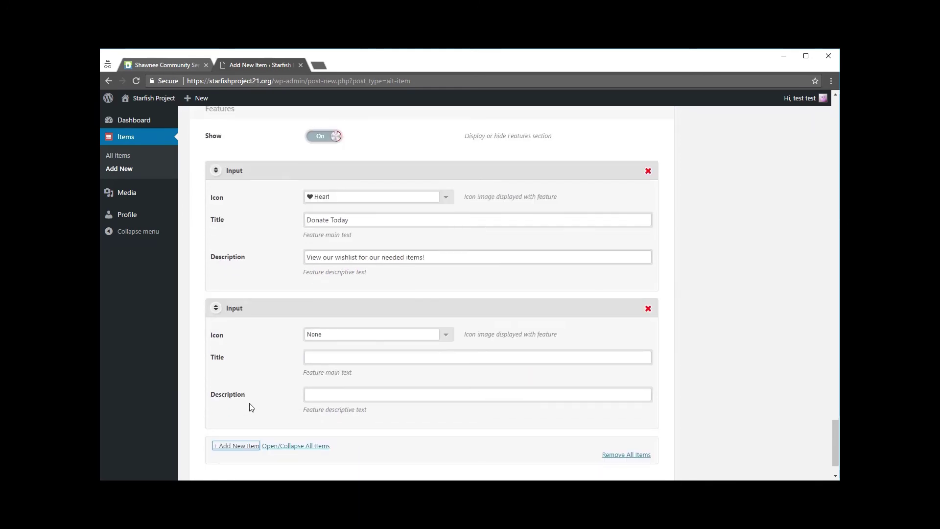
{"action": "left_click", "coordinate": [445, 335]}
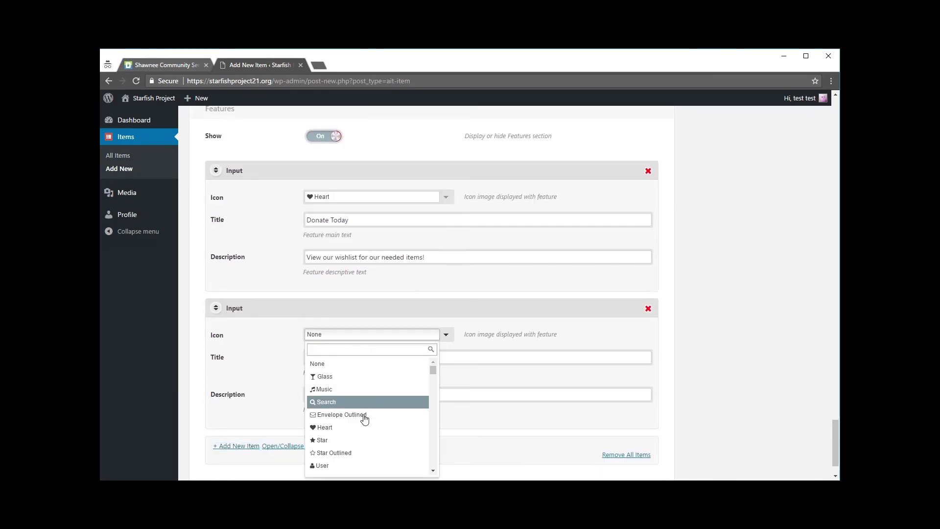
{"action": "key", "text": "Down"}
{"action": "key", "text": "Down"}
{"action": "key", "text": "Return"}
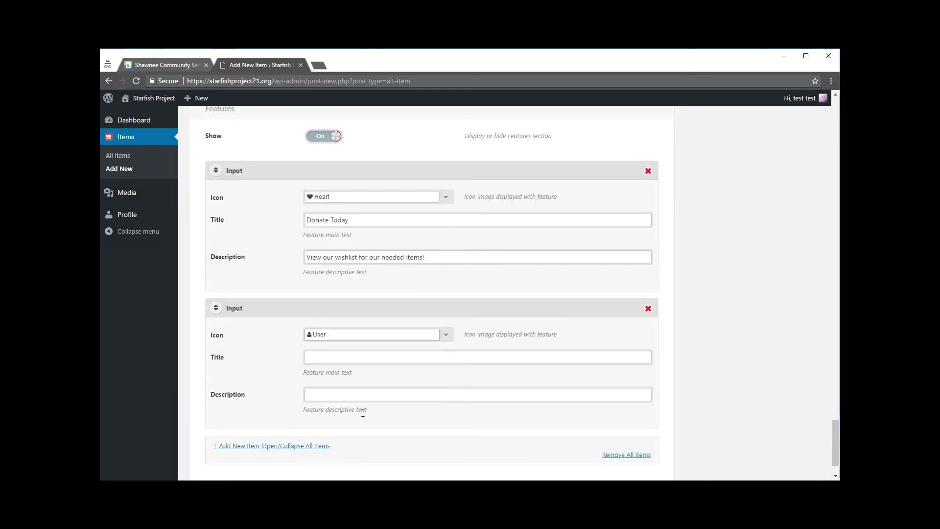
{"action": "left_click", "coordinate": [363, 360]}
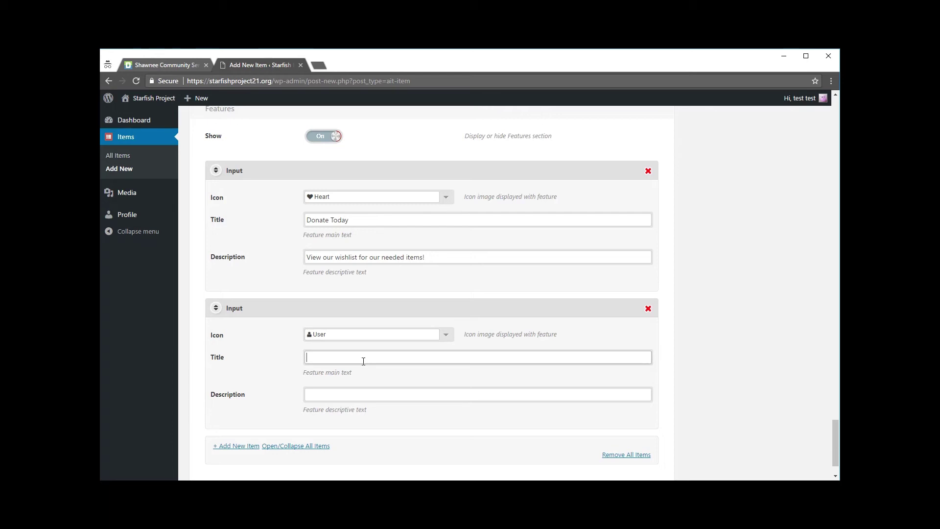
{"action": "type", "text": "Tax Decut"}
{"action": "type", "text": "uctions"}
{"action": "double_click", "coordinate": [350, 389]}
{"action": "left_click", "coordinate": [347, 394]}
{"action": "type", "text": "Most iems"}
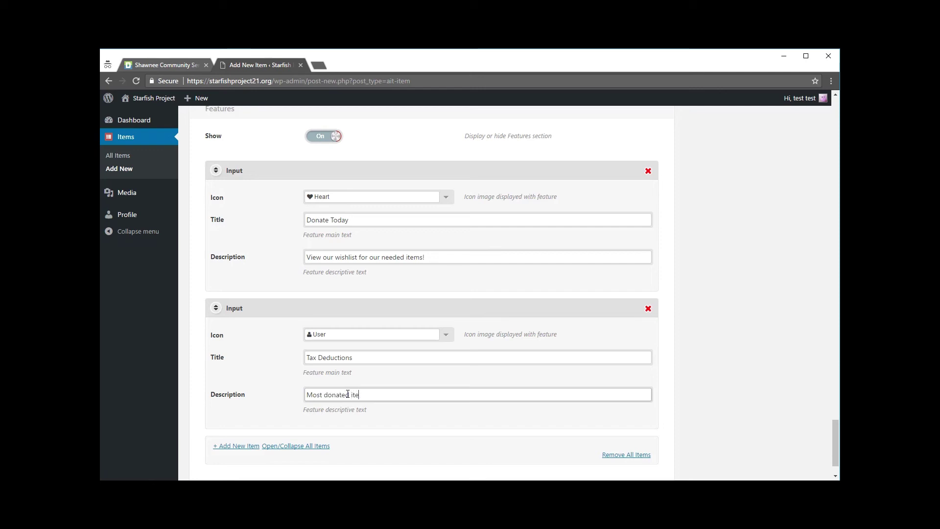
{"action": "type", "text": "ms are tax deductions."}
{"action": "scroll", "coordinate": [405, 422], "scroll_direction": "down", "scroll_amount": 1}
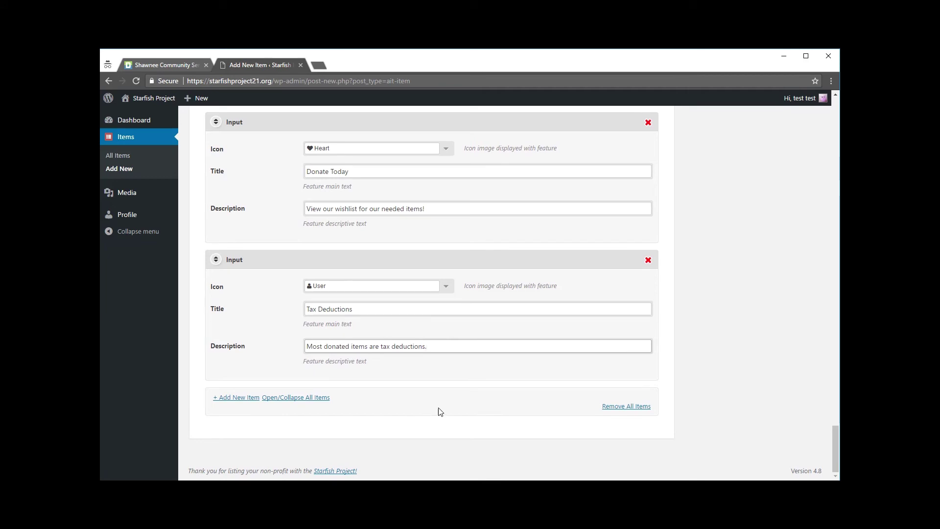
{"action": "scroll", "coordinate": [744, 331], "scroll_direction": "up", "scroll_amount": 7}
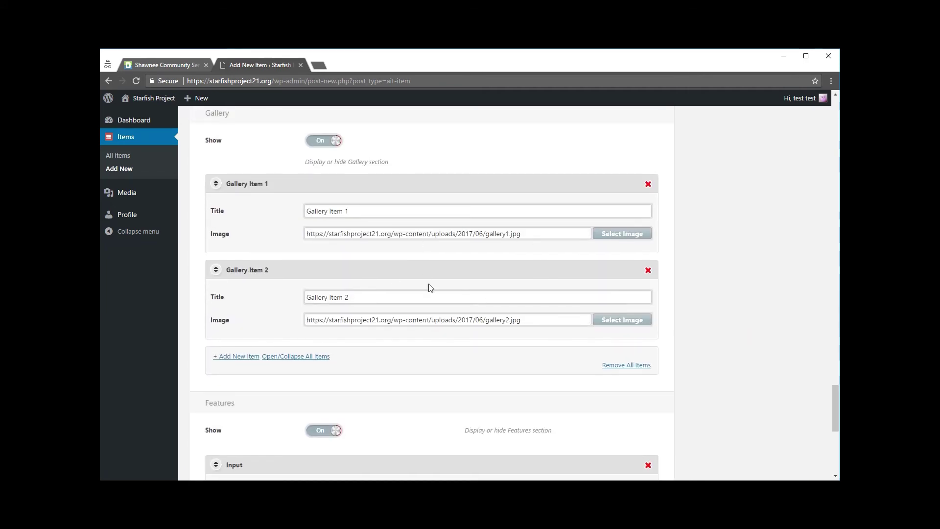
Submit the new Wishlist item for review from the Publish box.
{"action": "scroll", "coordinate": [426, 279], "scroll_direction": "up", "scroll_amount": 6}
{"action": "scroll", "coordinate": [436, 282], "scroll_direction": "up", "scroll_amount": 15}
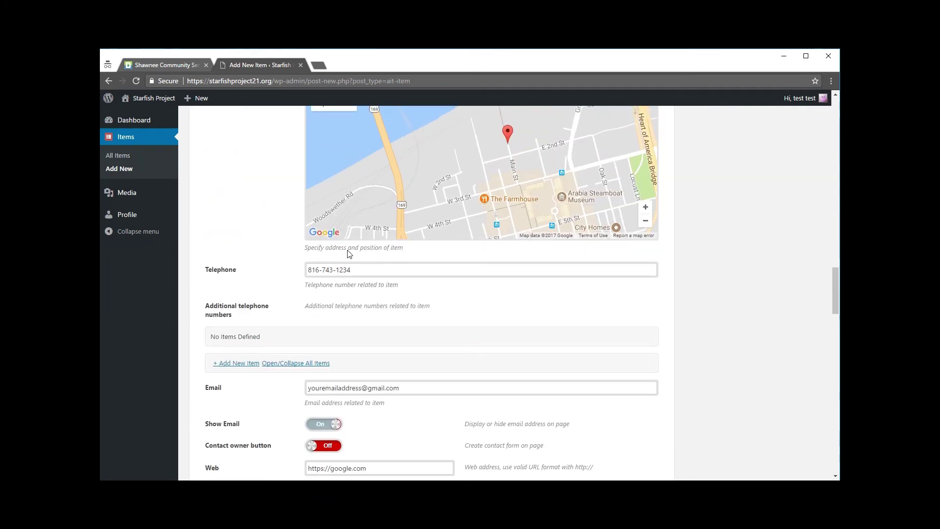
{"action": "scroll", "coordinate": [758, 283], "scroll_direction": "up", "scroll_amount": 8}
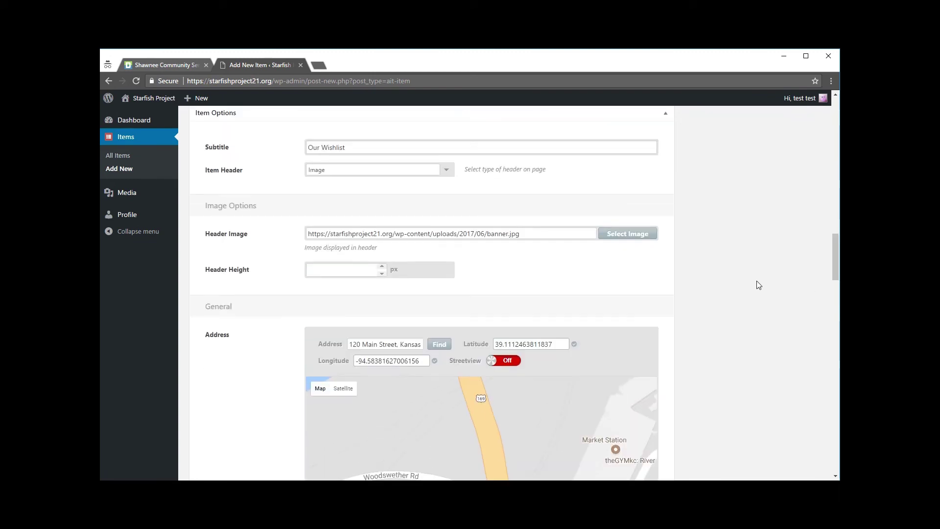
{"action": "scroll", "coordinate": [758, 285], "scroll_direction": "up", "scroll_amount": 15}
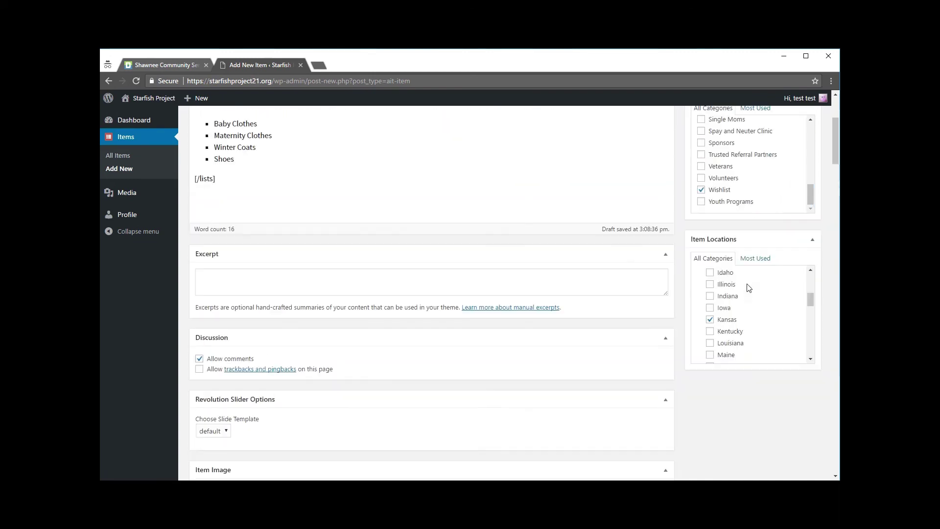
{"action": "scroll", "coordinate": [586, 204], "scroll_direction": "up", "scroll_amount": 4}
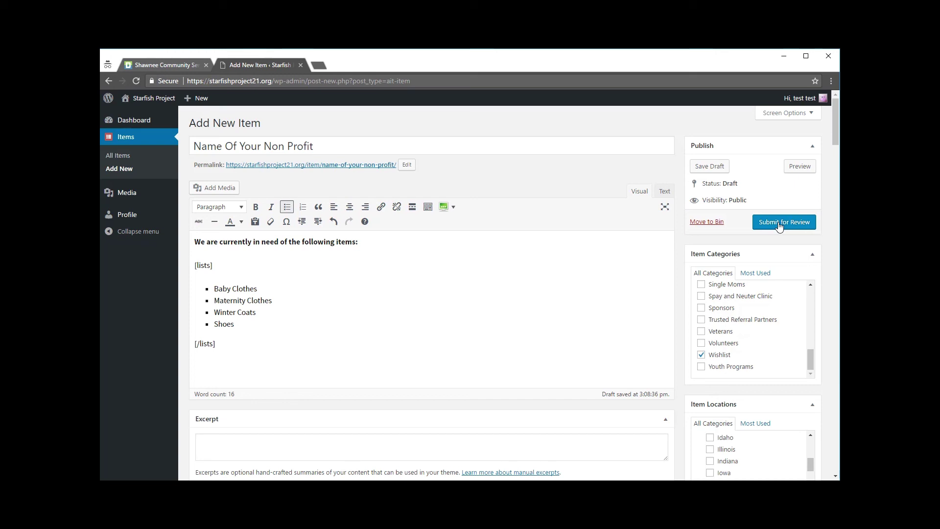
{"action": "left_click", "coordinate": [779, 224]}
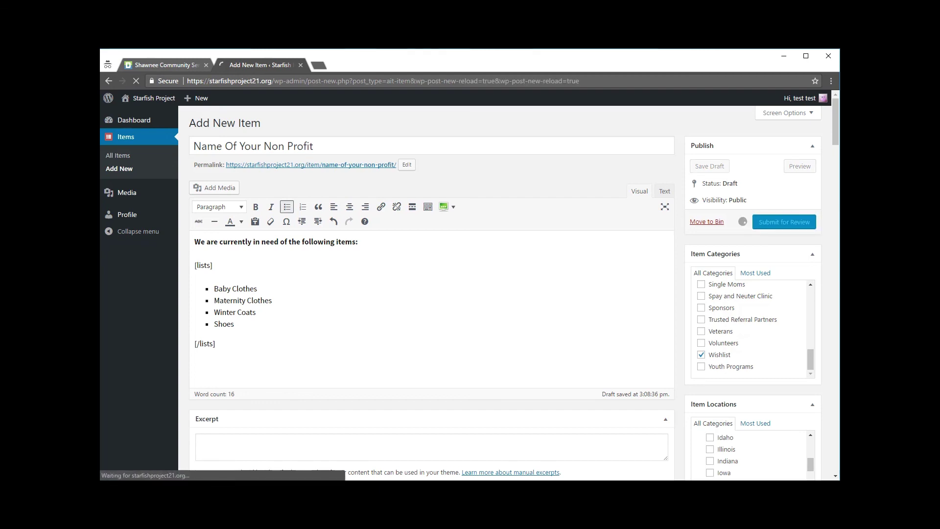